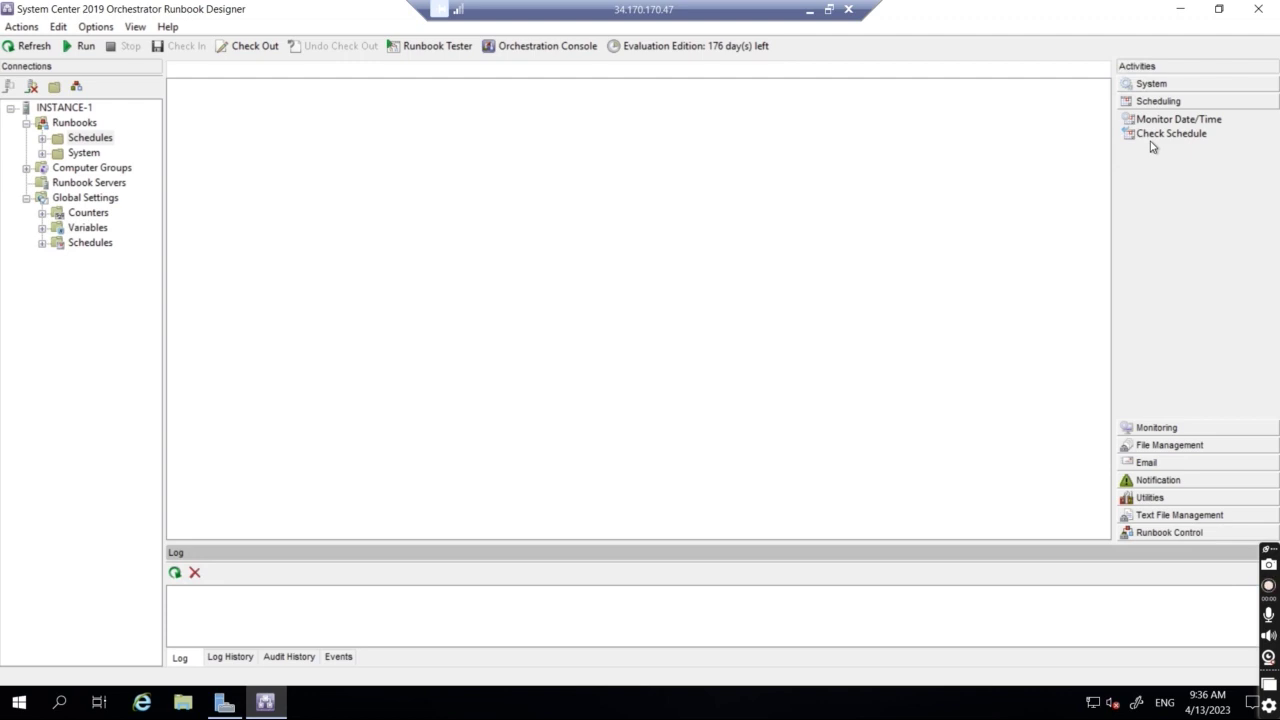
# Create a new runbook in the Schedules folder under Runbooks
pyautogui.moveTo(1150, 141); pyautogui.dragTo(1044, 126)
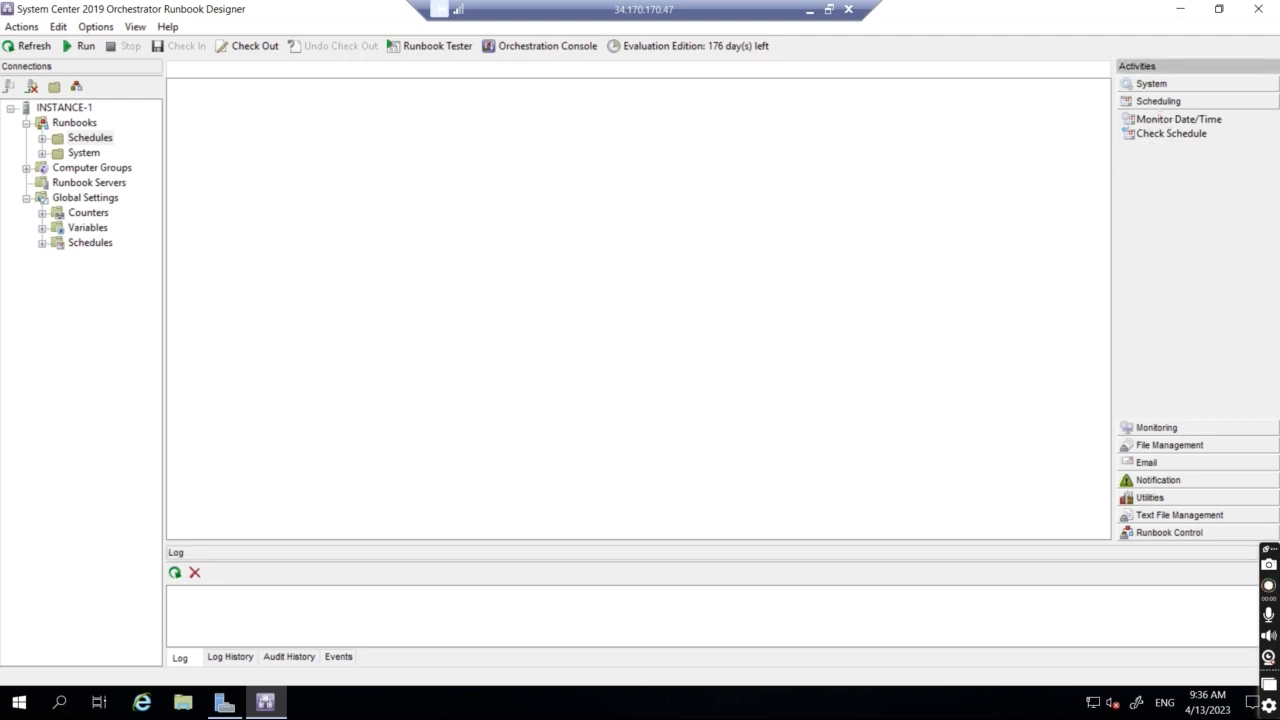
pyautogui.rightClick(78, 142)
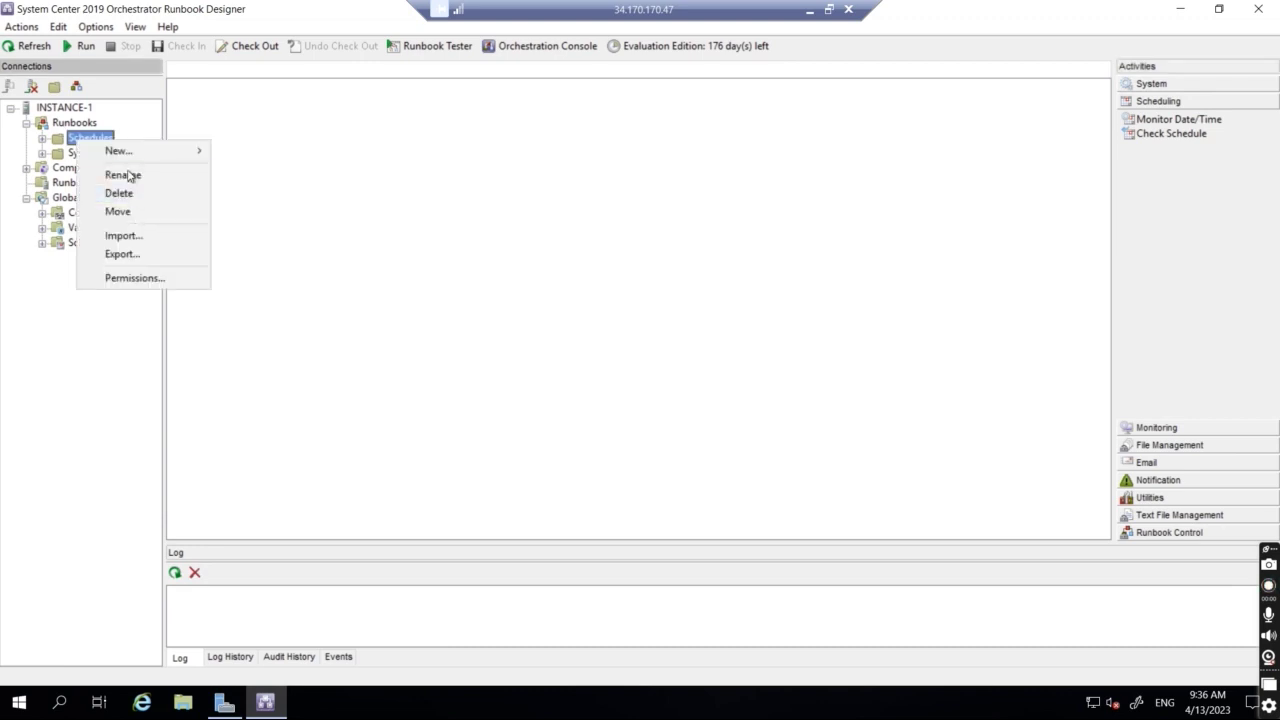
pyautogui.moveTo(130, 151)
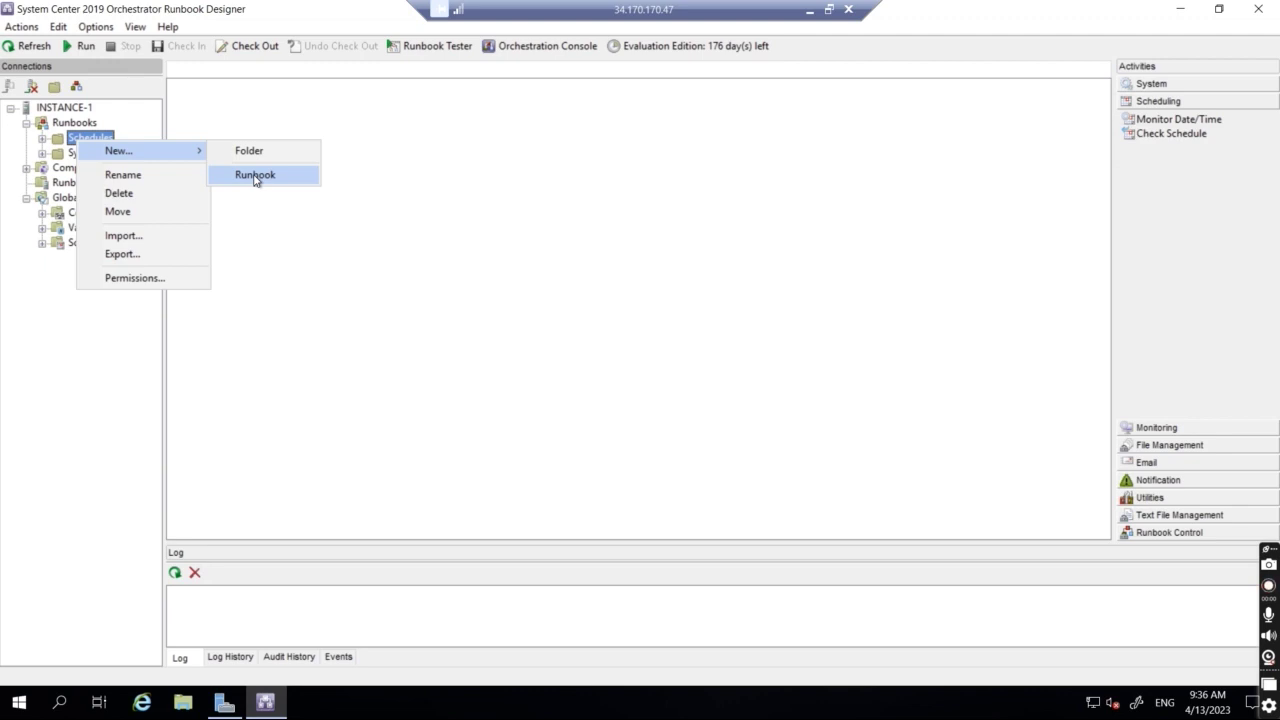
pyautogui.click(255, 176)
# Name the new runbook "Task schedluer", enable storing activity-specific published data, and confirm checking it out
pyautogui.rightClick(237, 69)
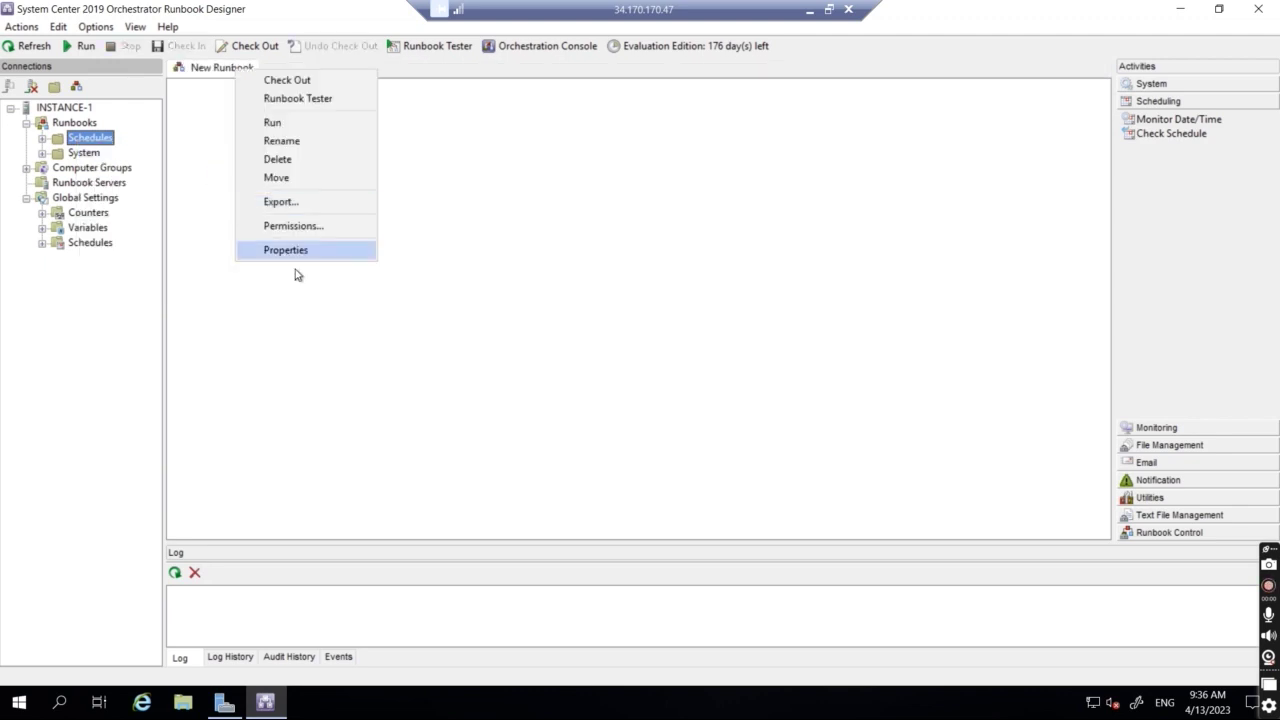
pyautogui.click(294, 252)
pyautogui.write('T')
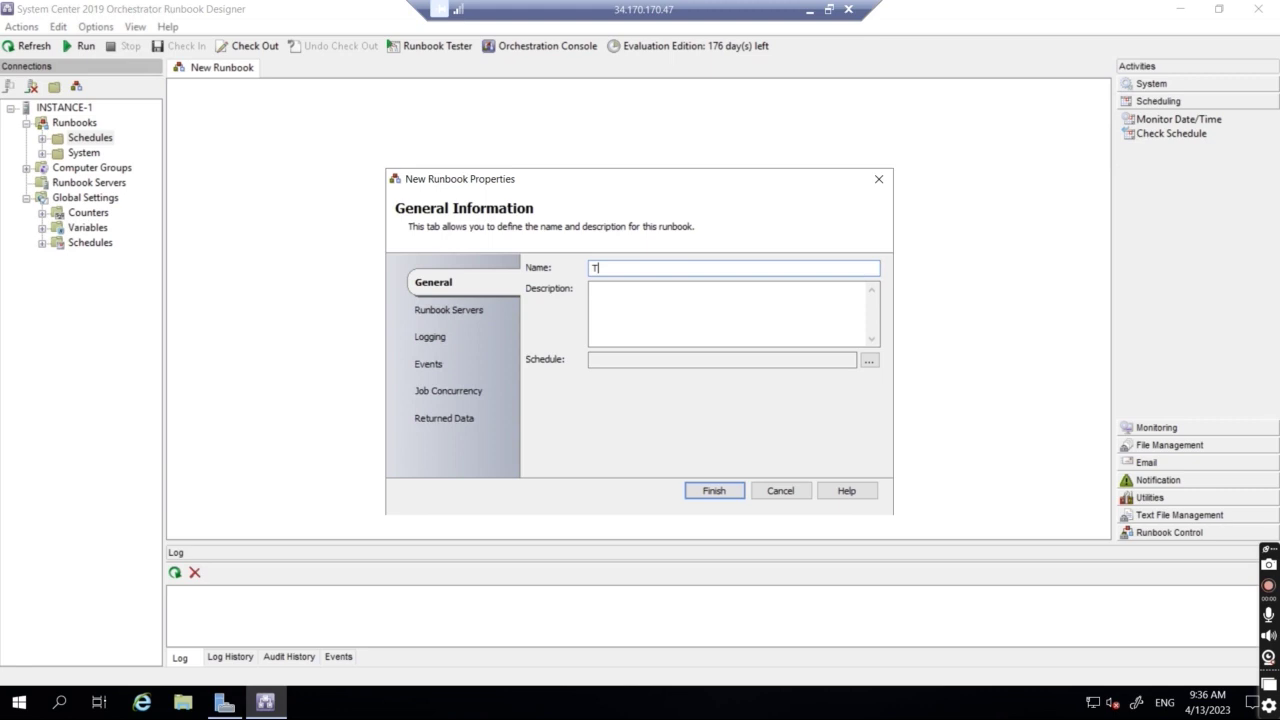
pyautogui.write('ask schedluer')
pyautogui.click(430, 337)
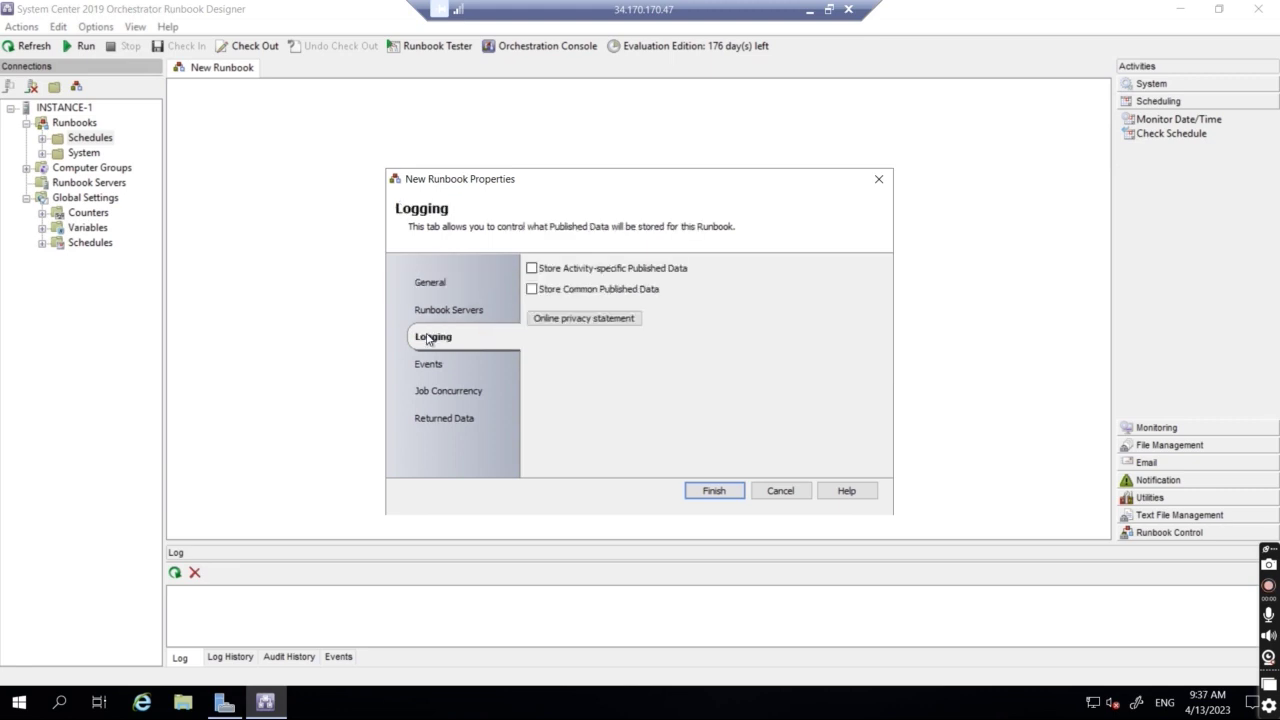
pyautogui.click(532, 268)
pyautogui.click(714, 490)
pyautogui.click(653, 399)
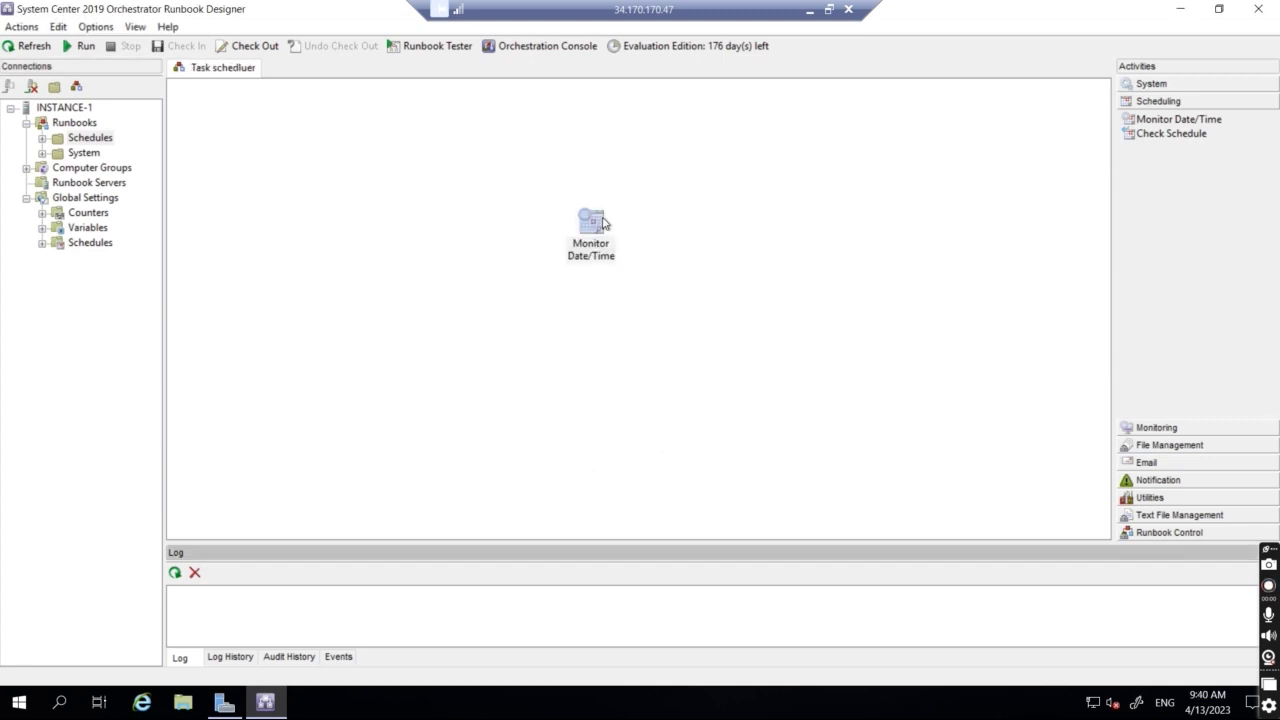
# Set the Monitor Date/Time activity to trigger at 09:42 AM and confirm checking out the runbook
pyautogui.doubleClick(603, 221)
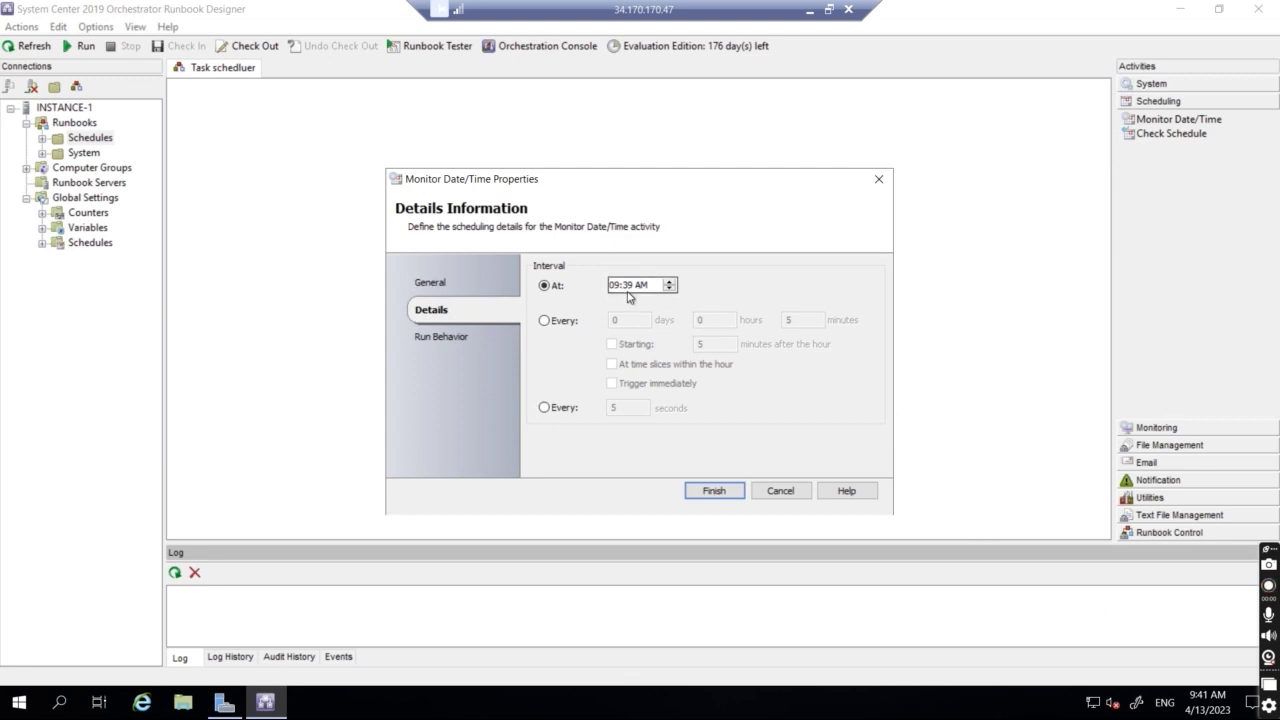
pyautogui.moveTo(1204, 707)
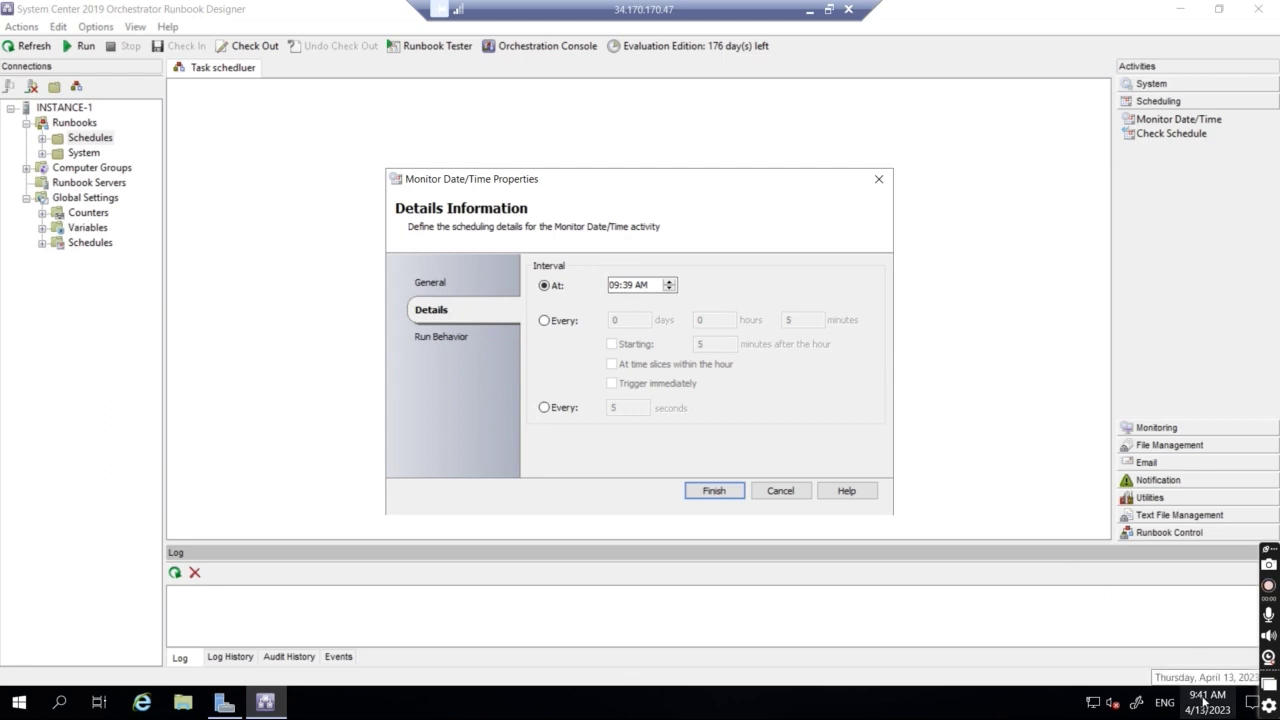
pyautogui.click(630, 287)
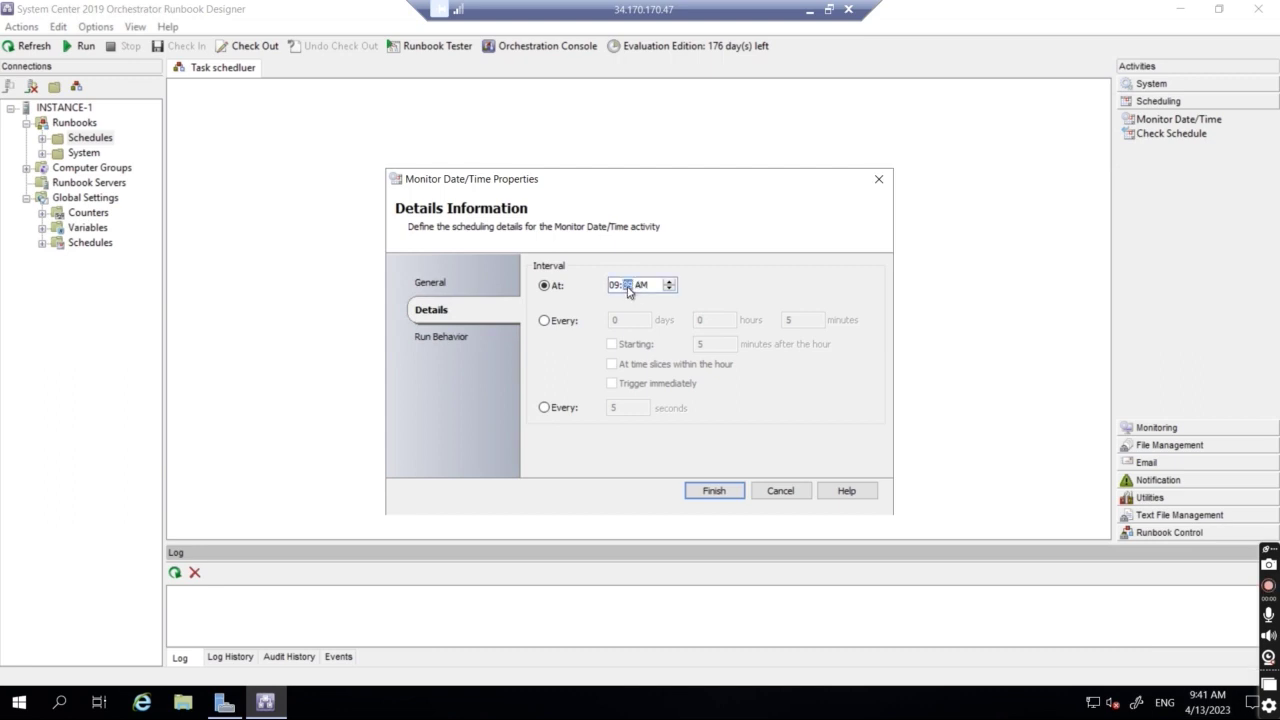
pyautogui.click(716, 491)
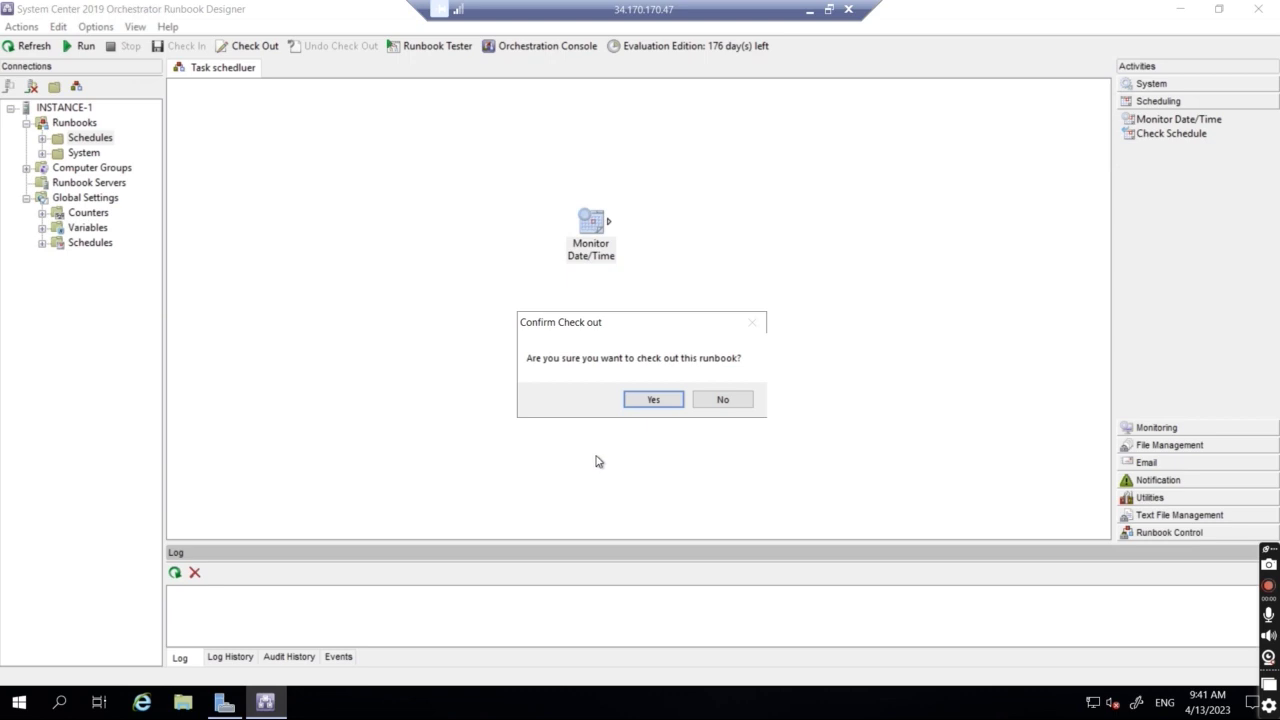
pyautogui.click(648, 400)
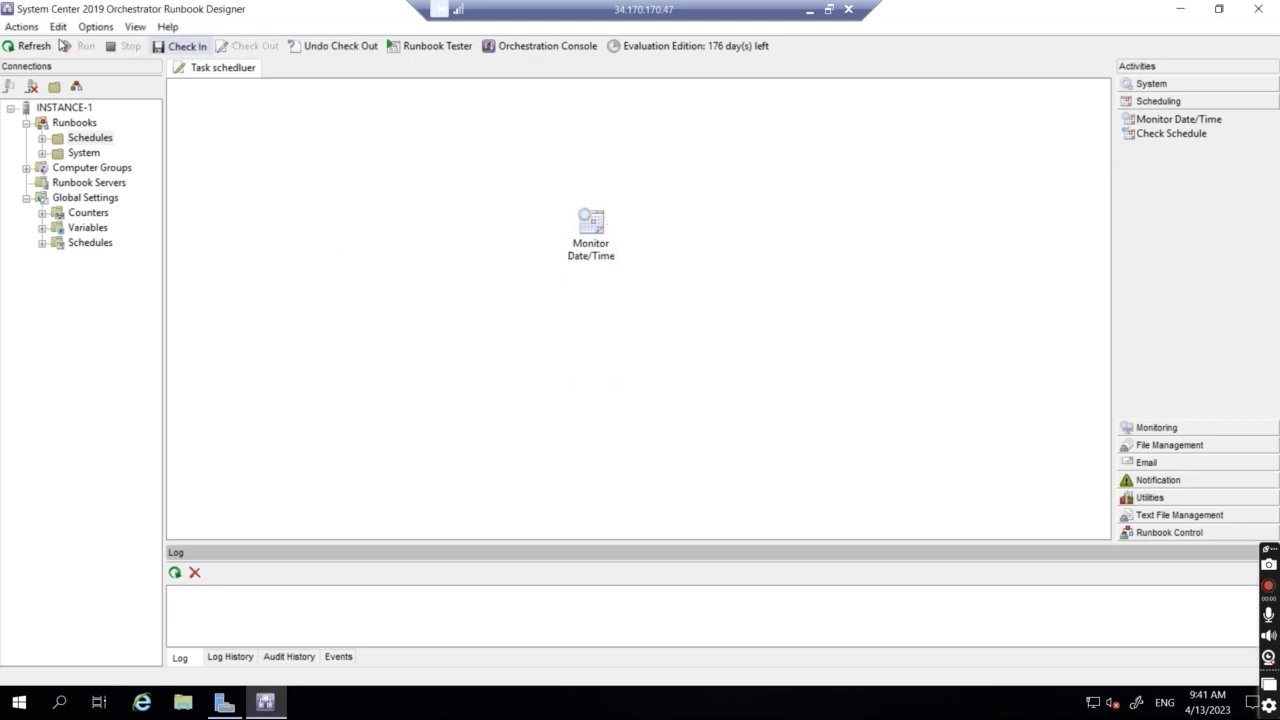
# Check in the Task schedluer runbook, run it and show its current log
pyautogui.click(180, 46)
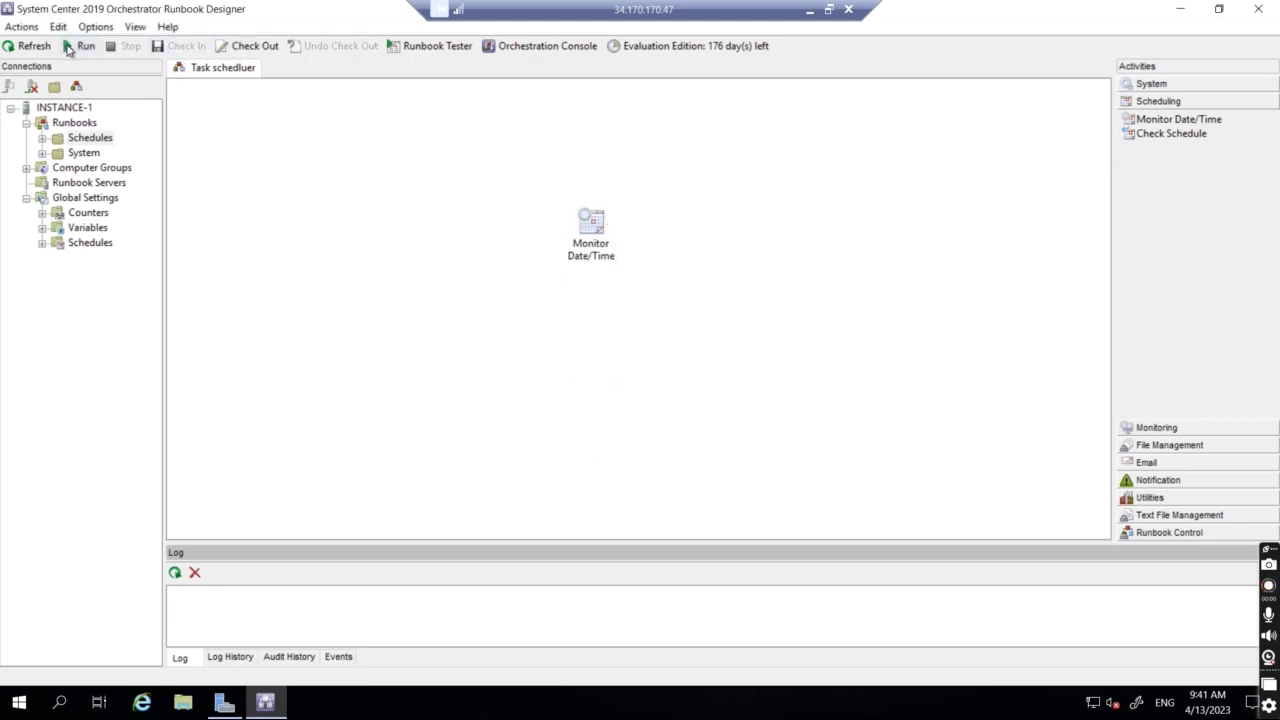
pyautogui.click(179, 660)
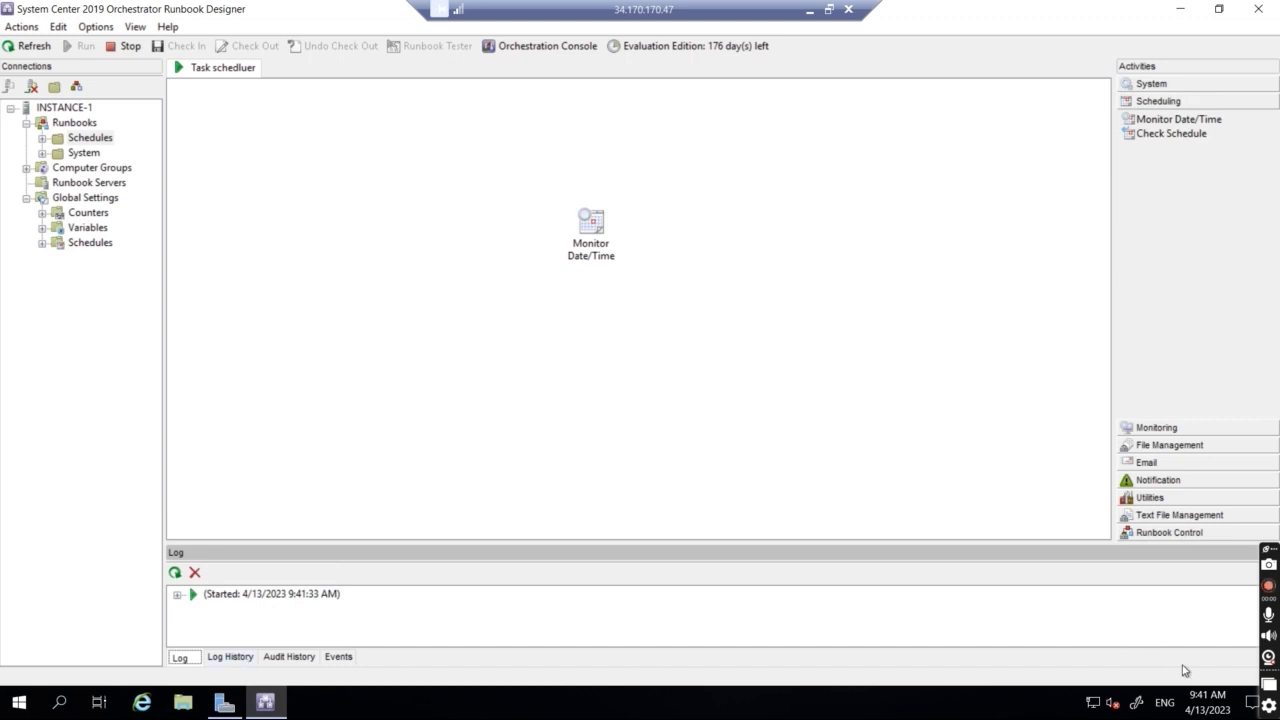
pyautogui.moveTo(1206, 706)
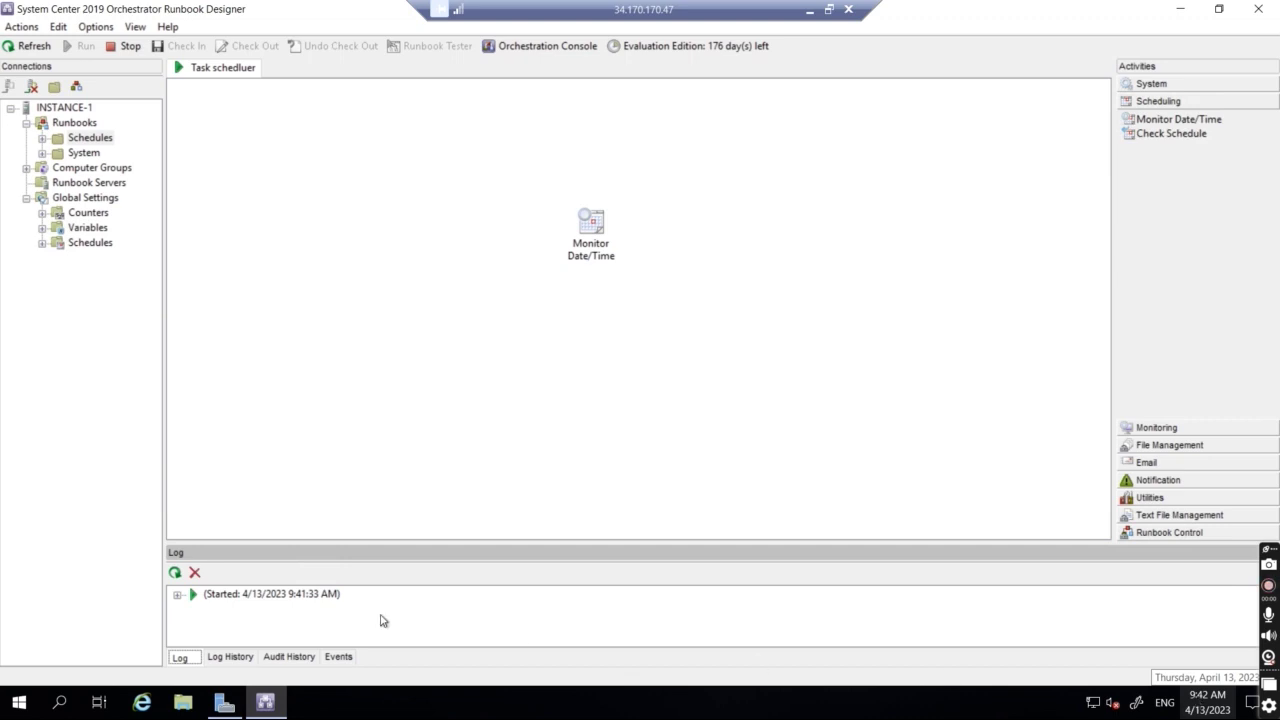
# Examine the completed run in the log history, including the Monitor Date/Time activity's details
pyautogui.click(236, 660)
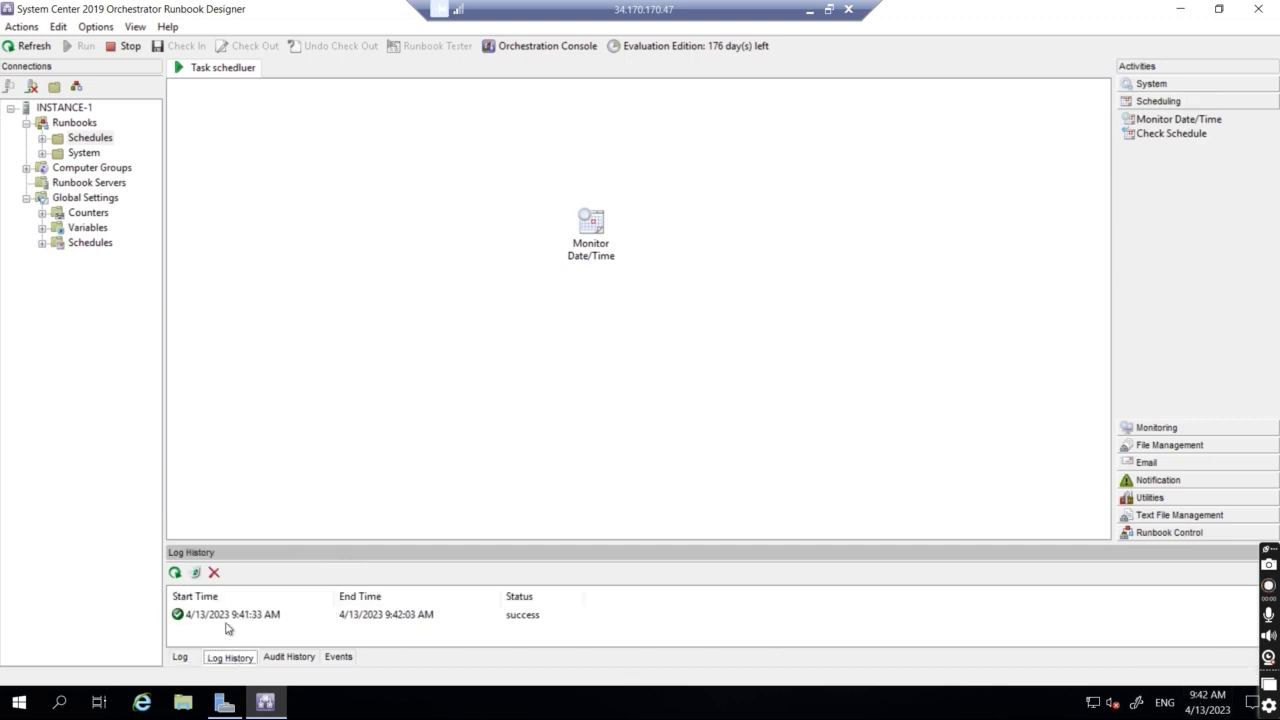
pyautogui.click(228, 618)
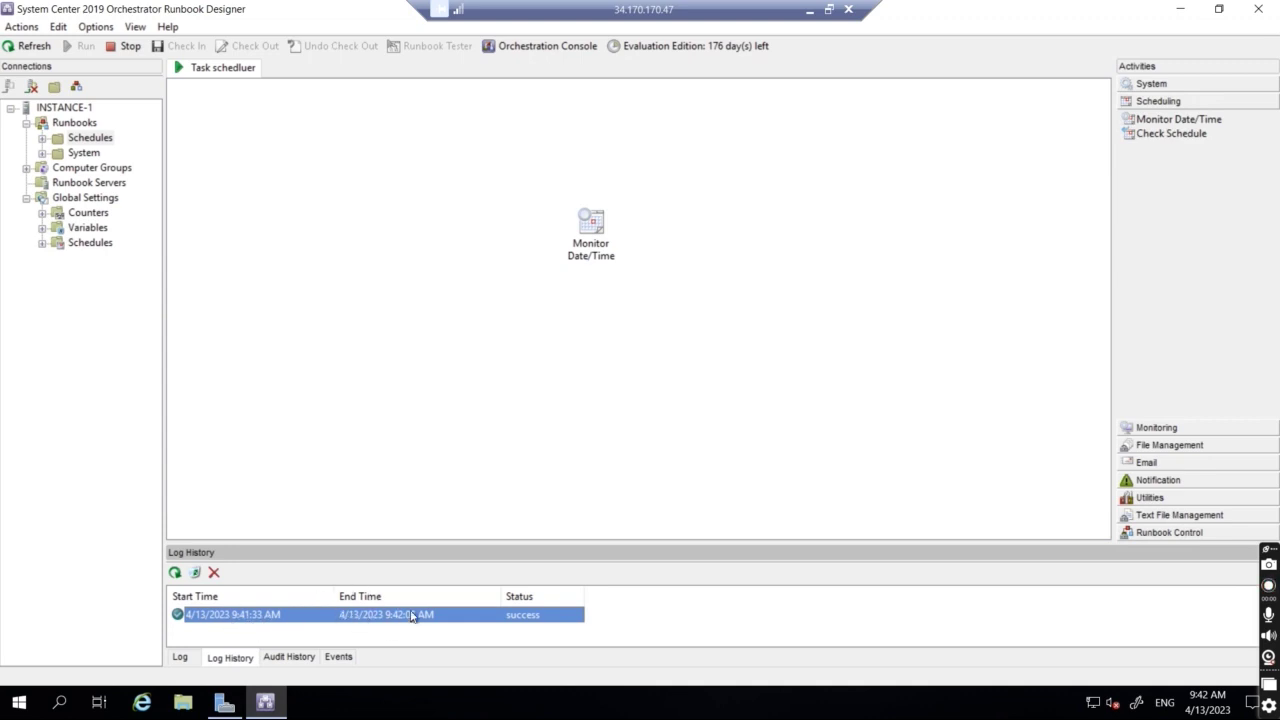
pyautogui.doubleClick(267, 622)
pyautogui.click(538, 283)
pyautogui.doubleClick(538, 283)
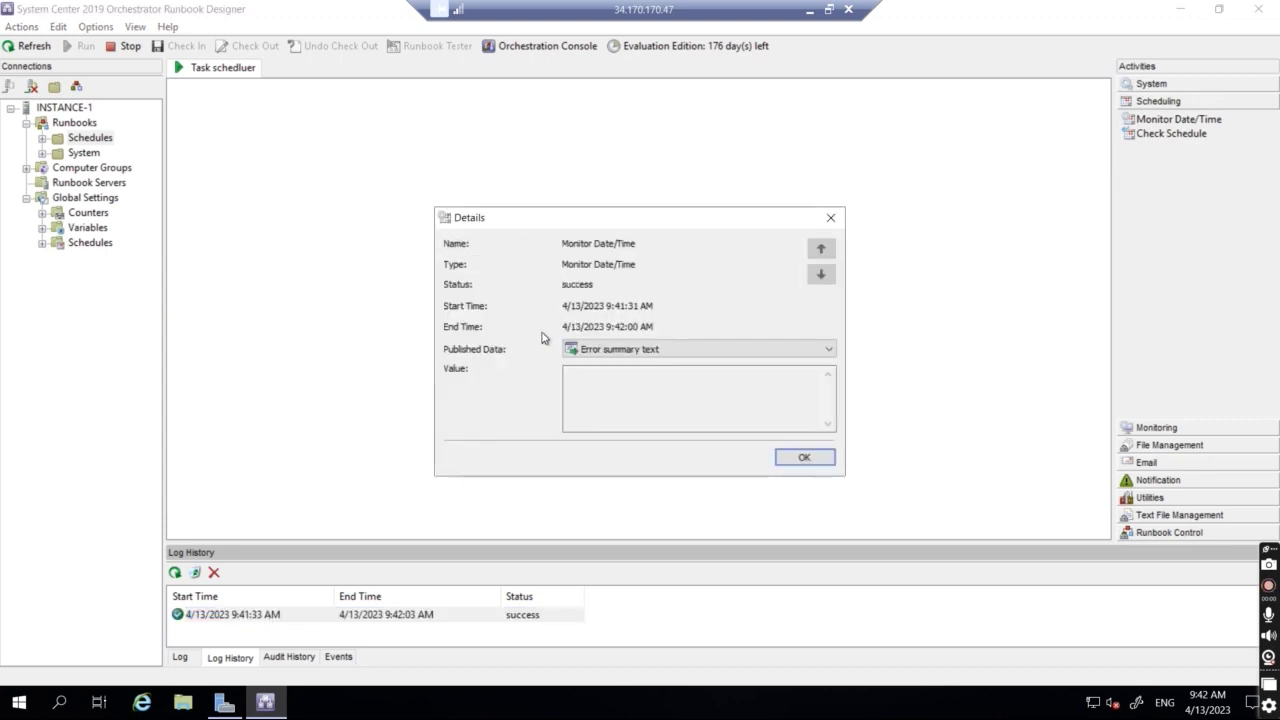
pyautogui.click(831, 219)
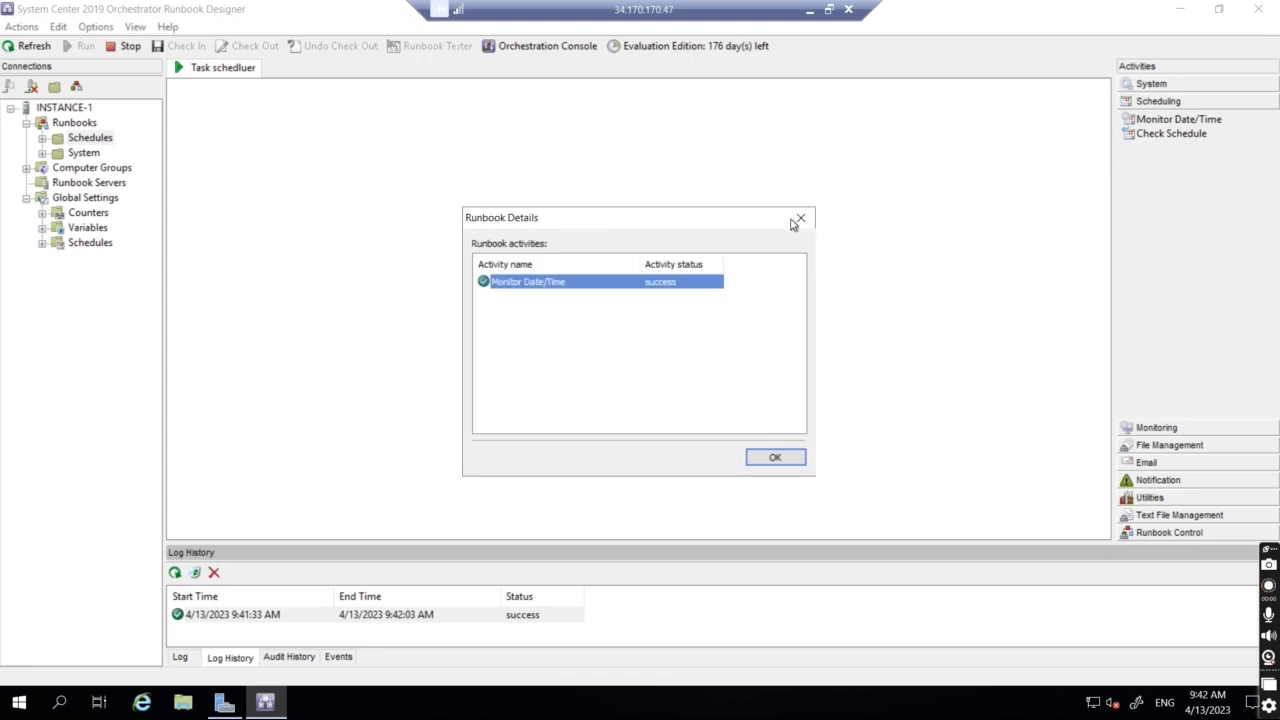
pyautogui.click(800, 218)
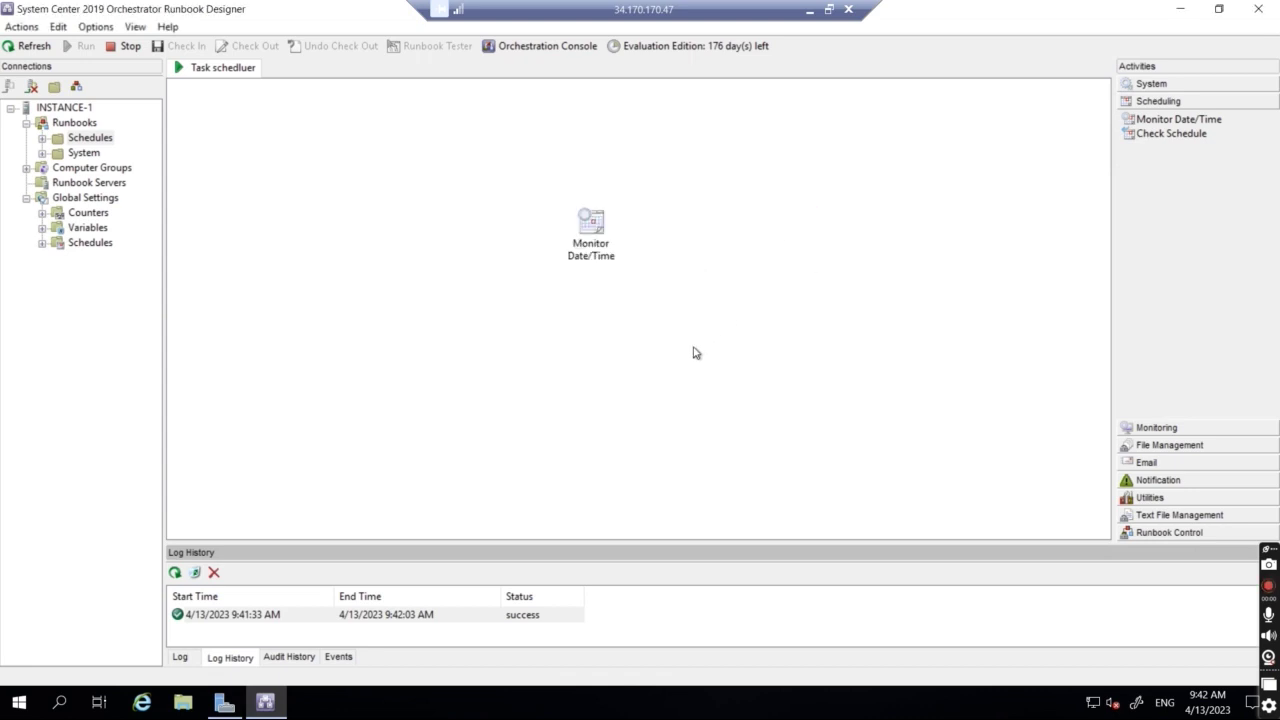
# Stop the running runbook and open the Monitor Date/Time activity's scheduling details
pyautogui.click(131, 47)
pyautogui.doubleClick(597, 225)
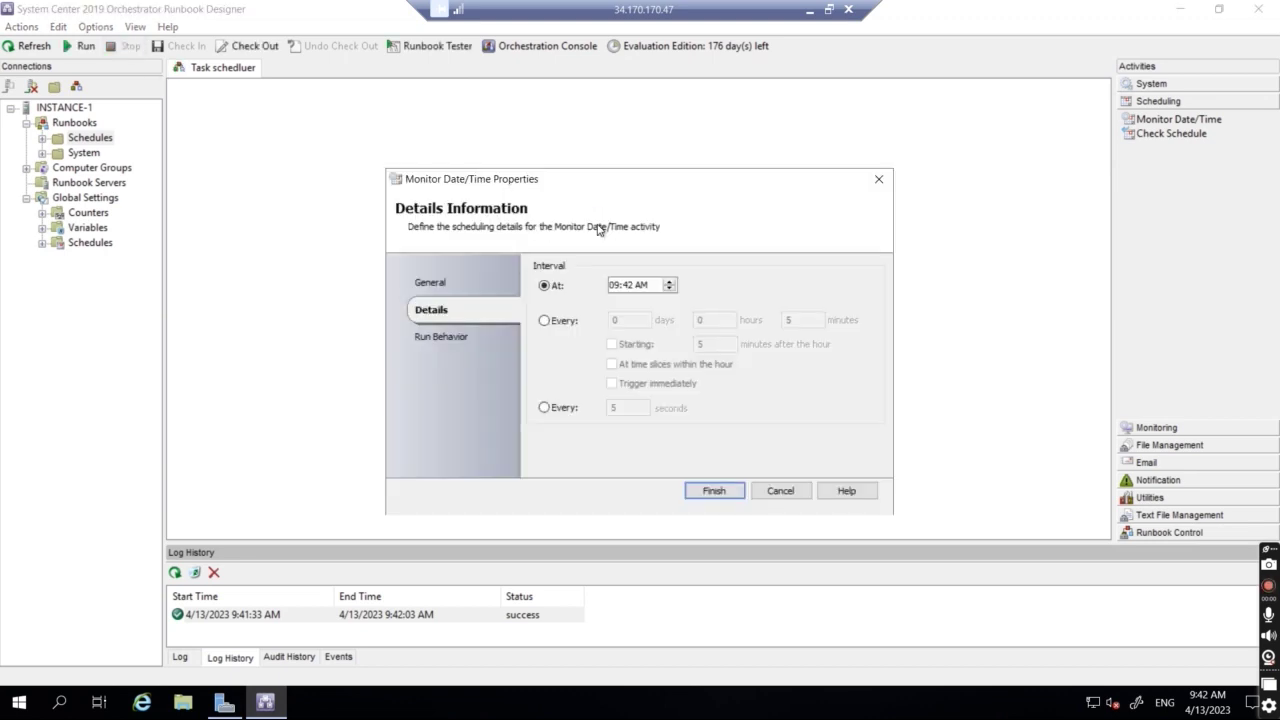
pyautogui.click(544, 320)
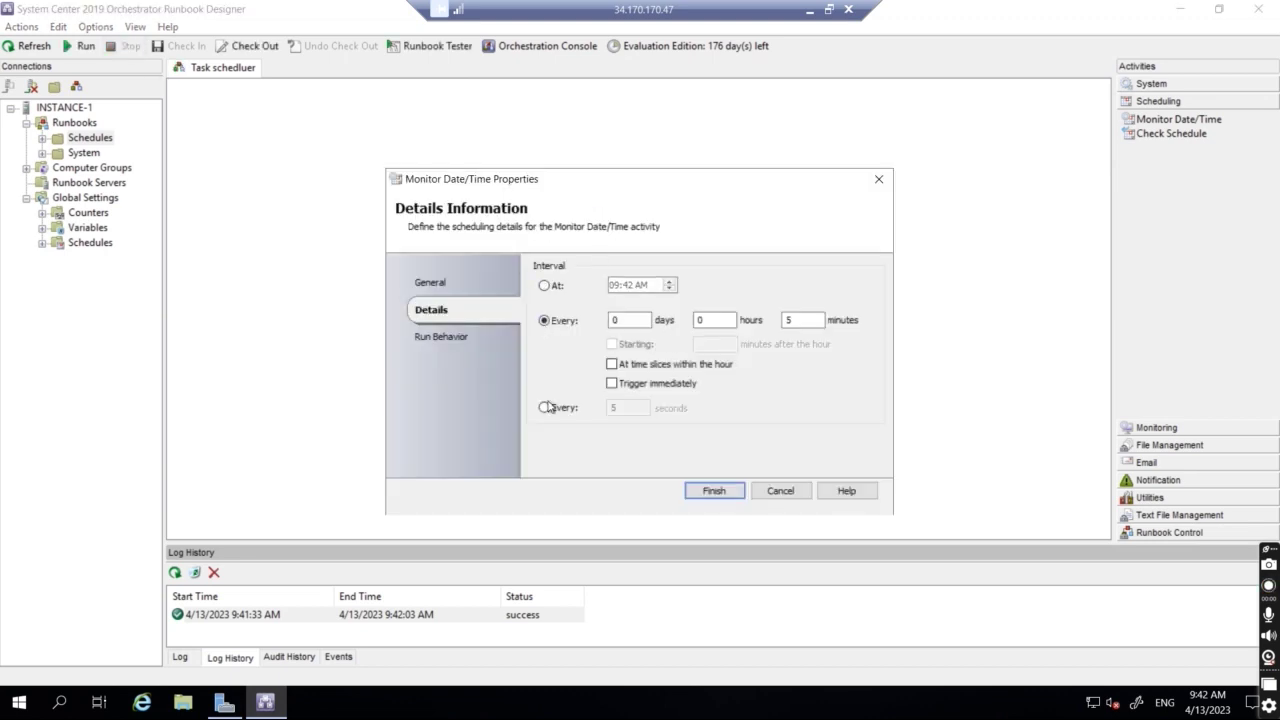
pyautogui.click(544, 408)
pyautogui.click(623, 411)
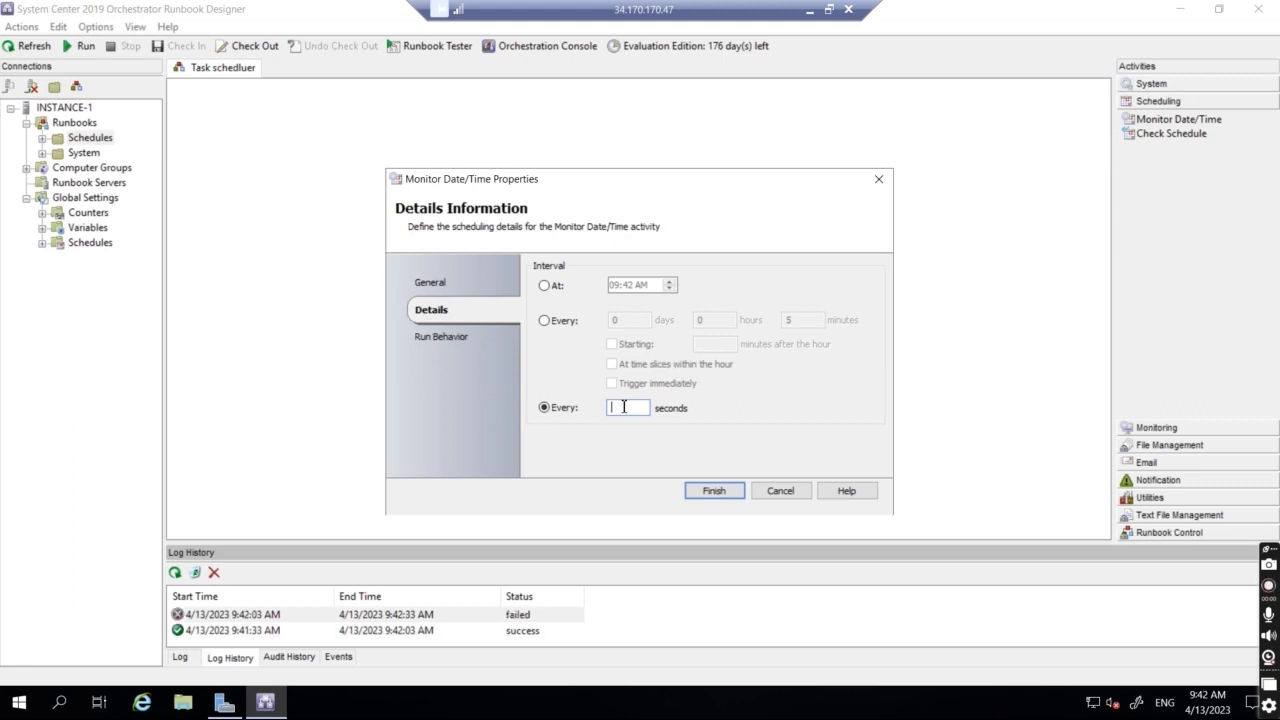
pyautogui.click(544, 321)
pyautogui.click(801, 323)
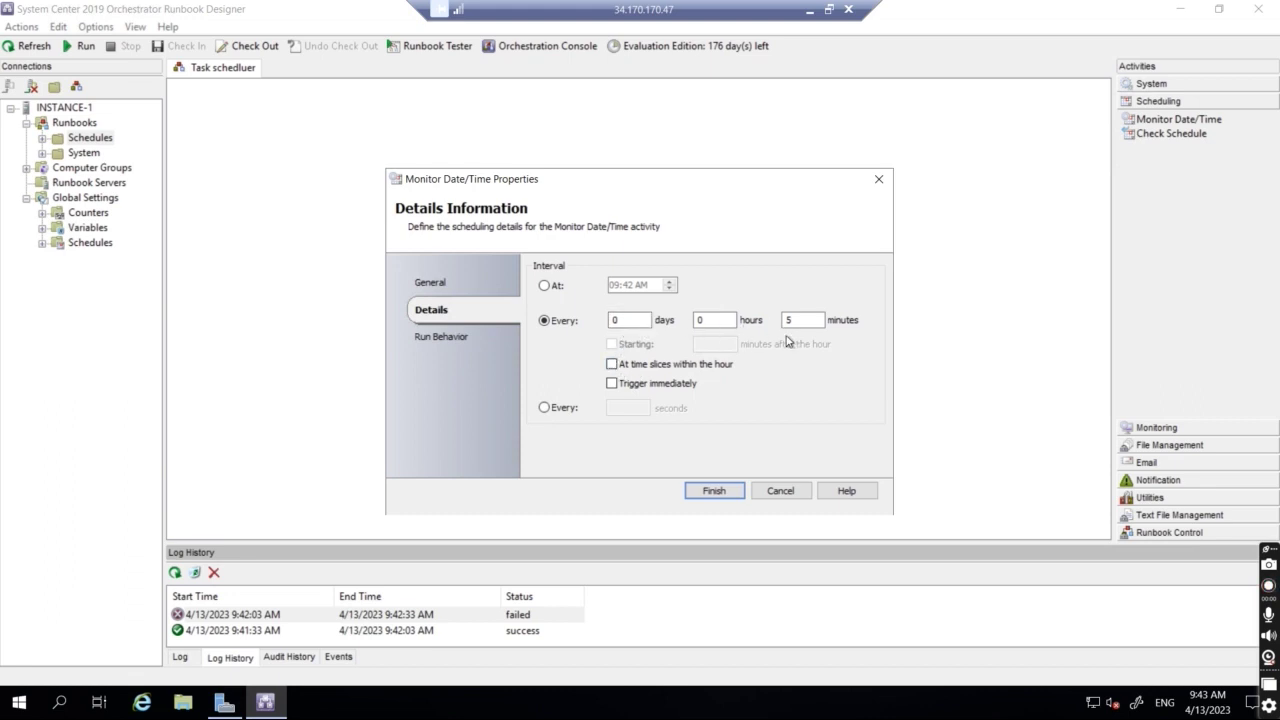
# Set the Monitor Date/Time activity to trigger every 6 seconds and confirm checking out the runbook
pyautogui.click(544, 407)
pyautogui.click(620, 408)
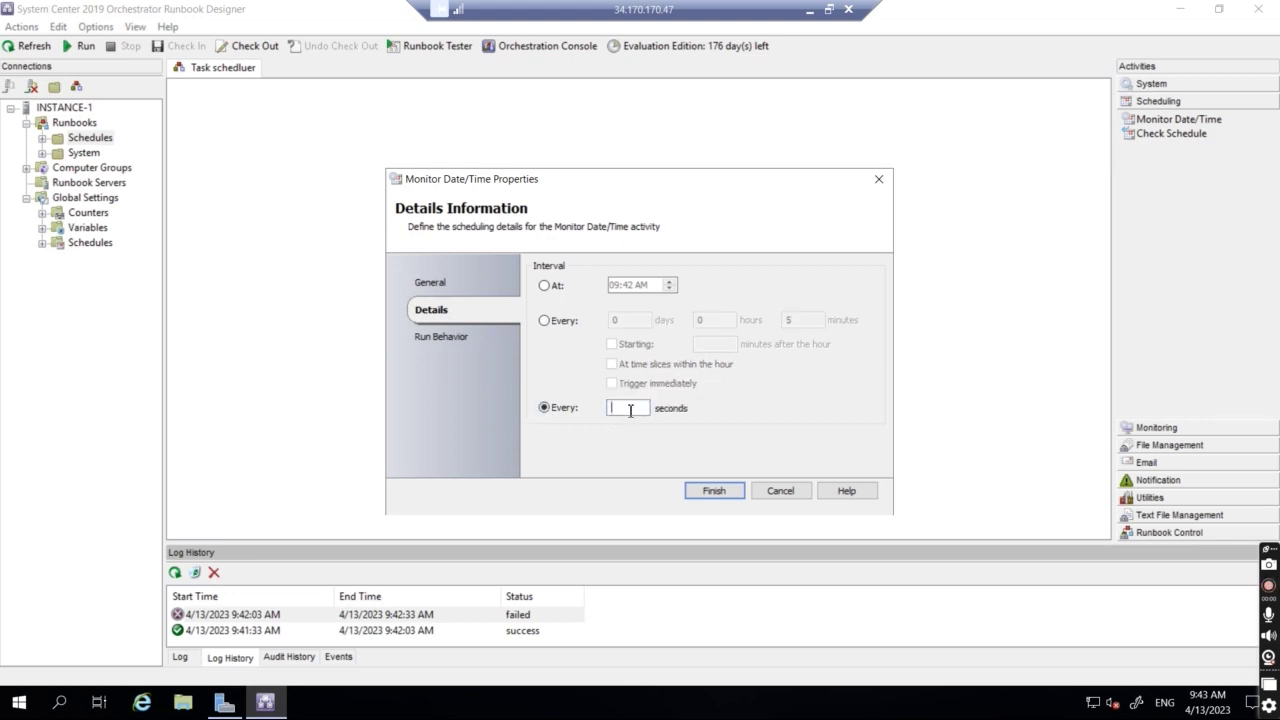
pyautogui.write('5')
pyautogui.press('BackSpace')
pyautogui.write('6')
pyautogui.click(710, 497)
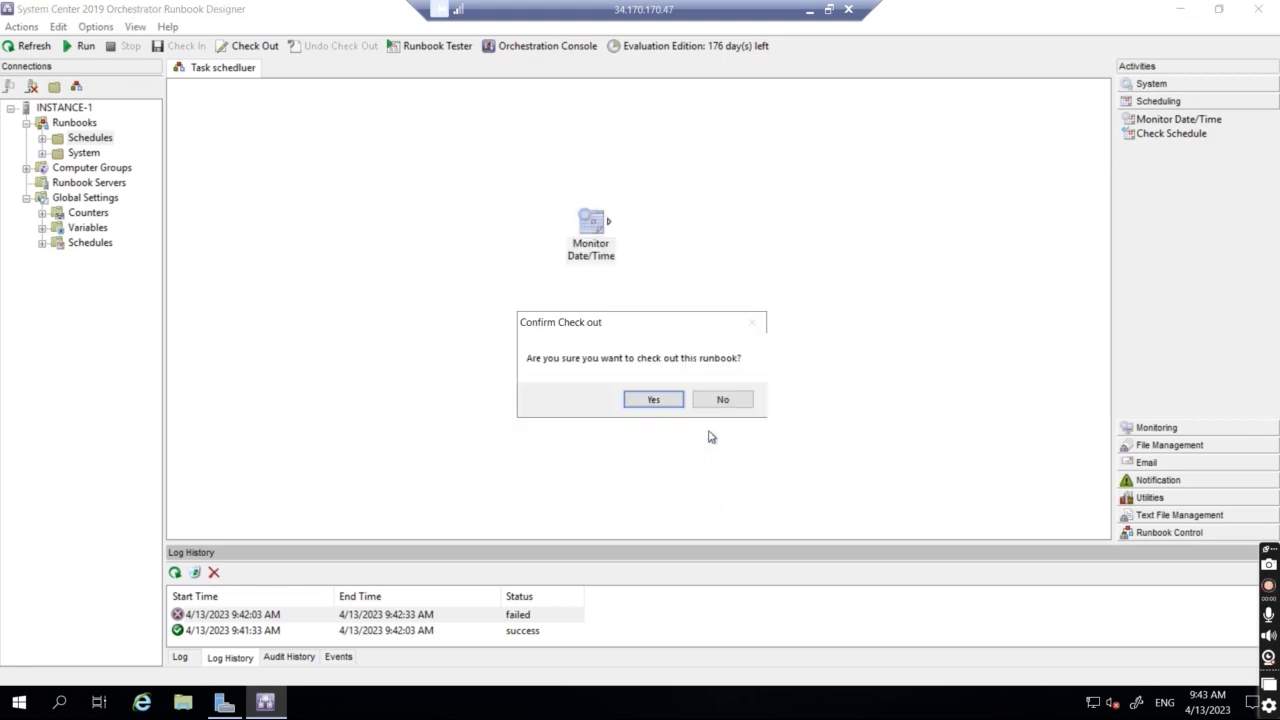
pyautogui.click(626, 400)
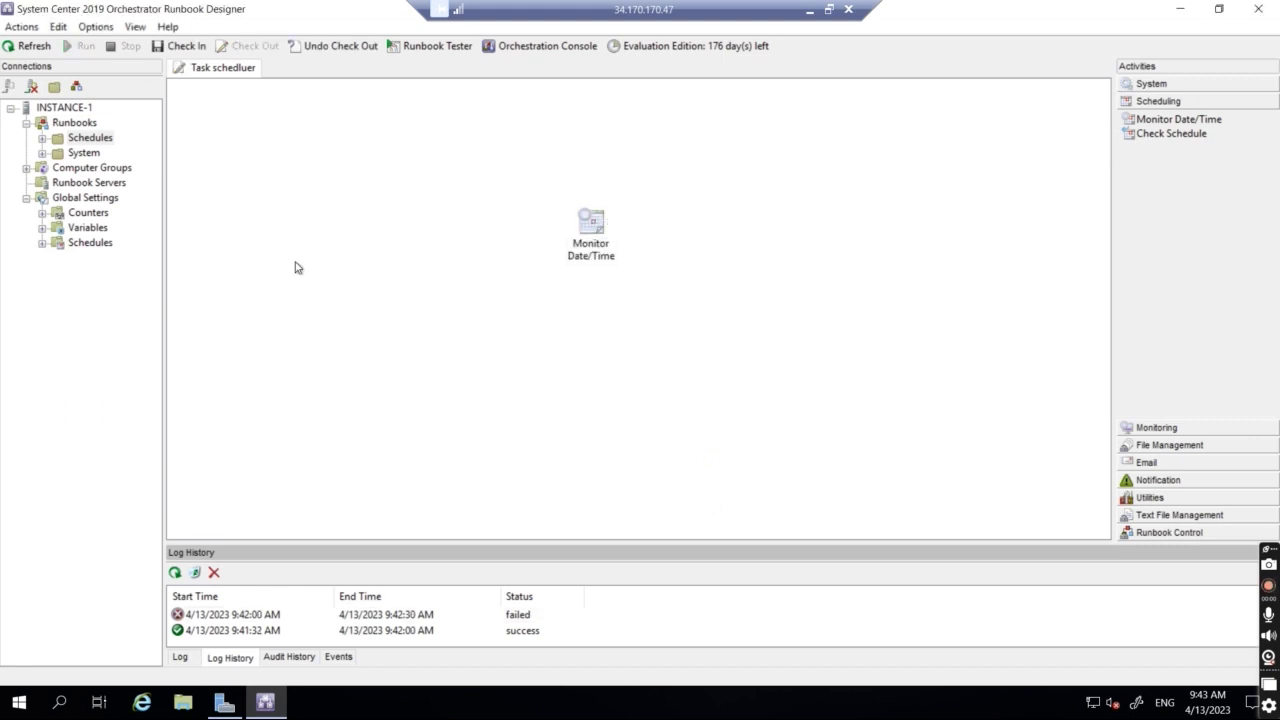
# Check in and run the Task schedluer runbook, and review its log and log history
pyautogui.click(183, 46)
pyautogui.click(79, 46)
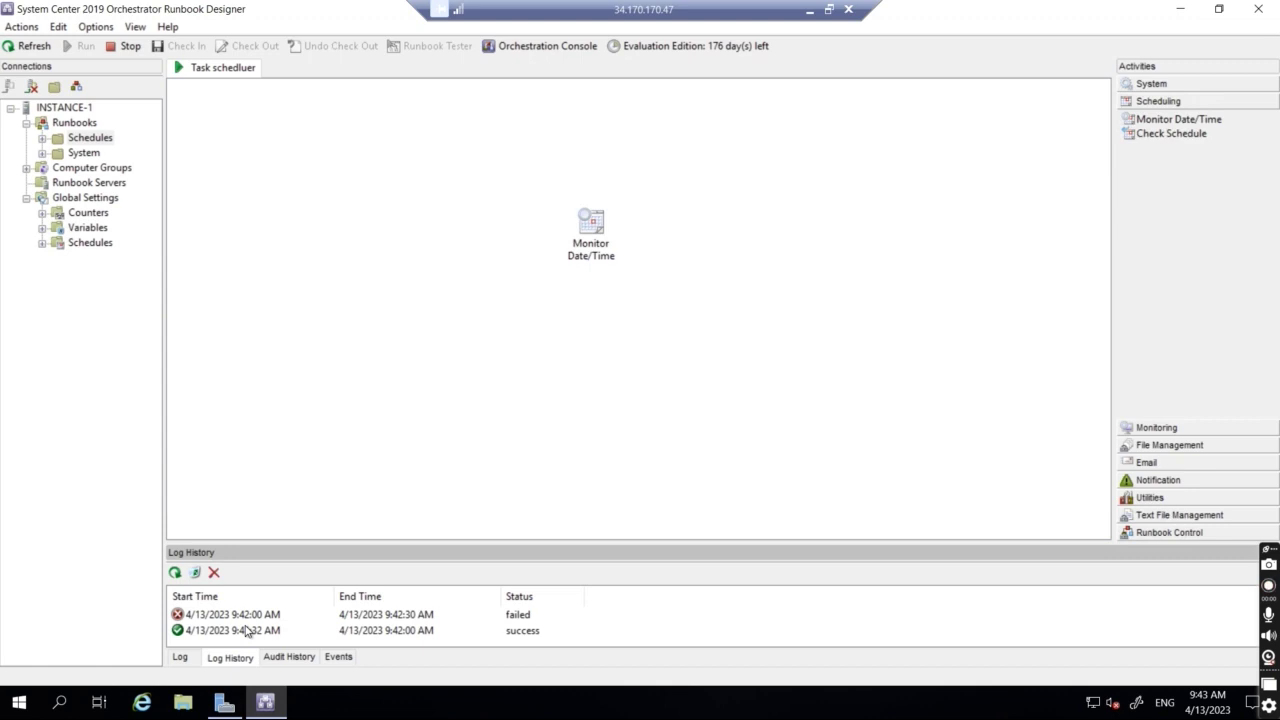
pyautogui.click(180, 657)
pyautogui.click(177, 594)
pyautogui.click(228, 657)
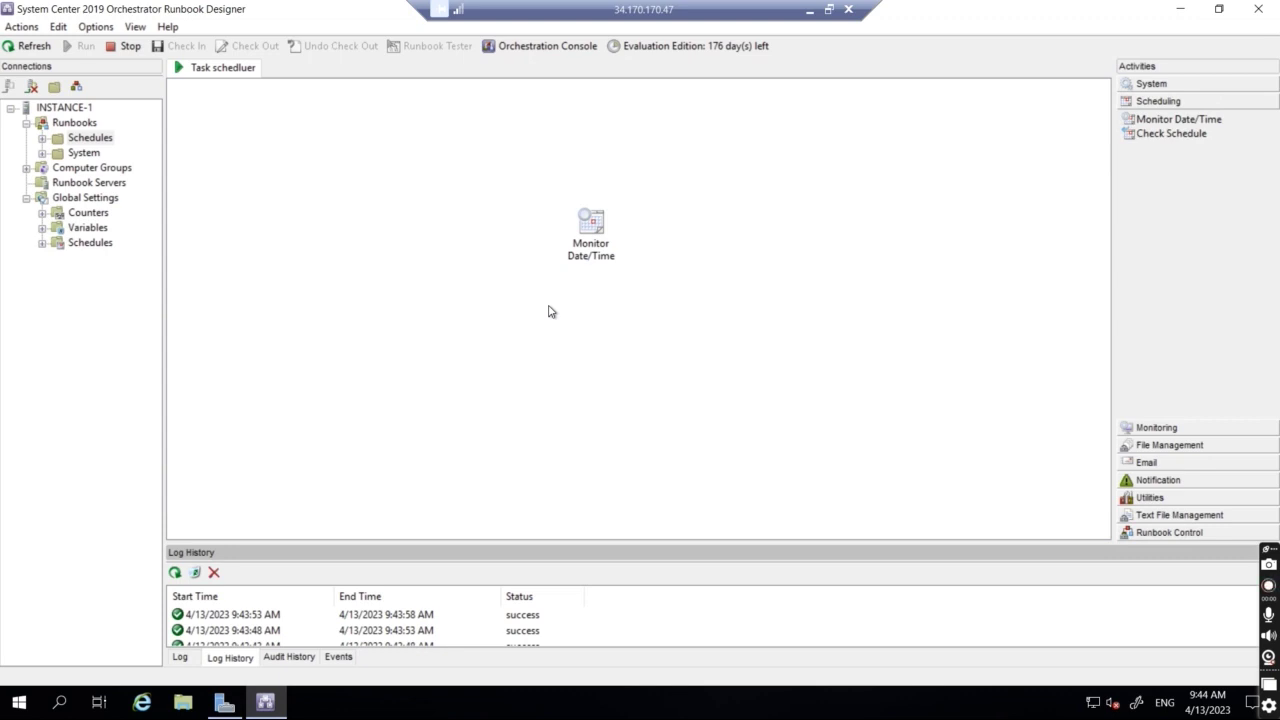
# Stop the runbook and review the Monitor Date/Time activity's interval settings, leaving them without saving changes
pyautogui.click(130, 45)
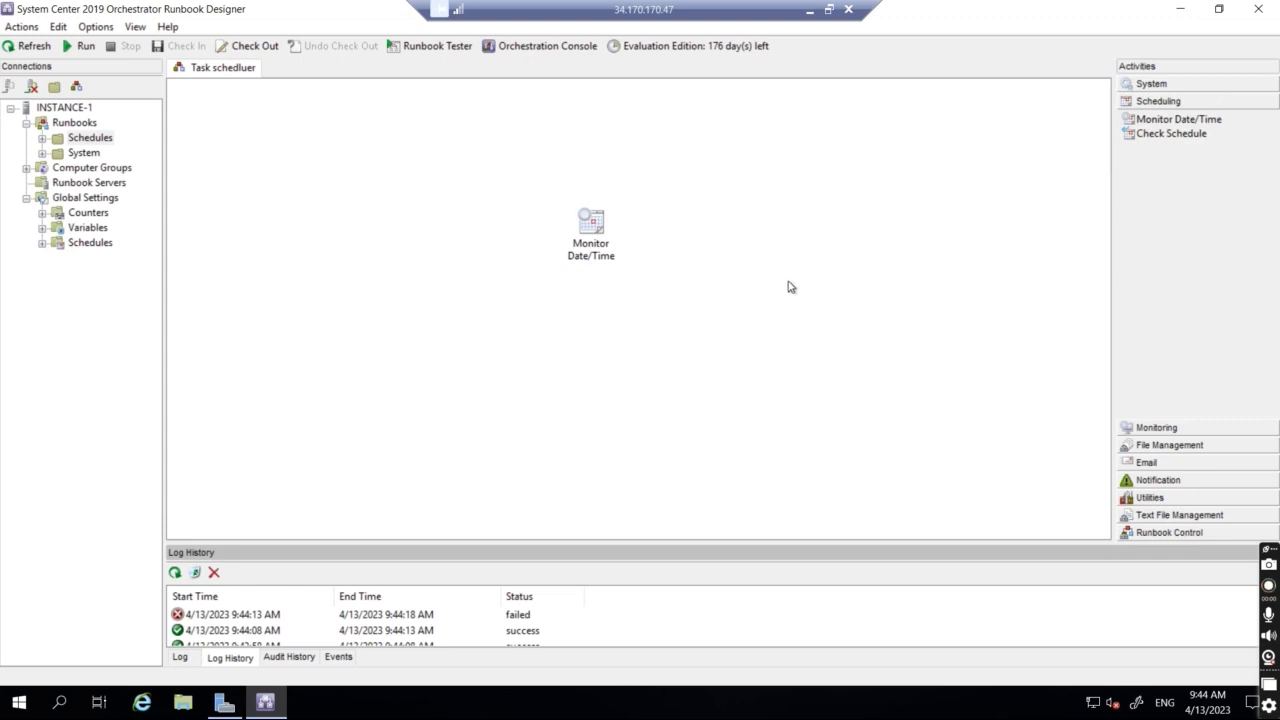
pyautogui.doubleClick(587, 232)
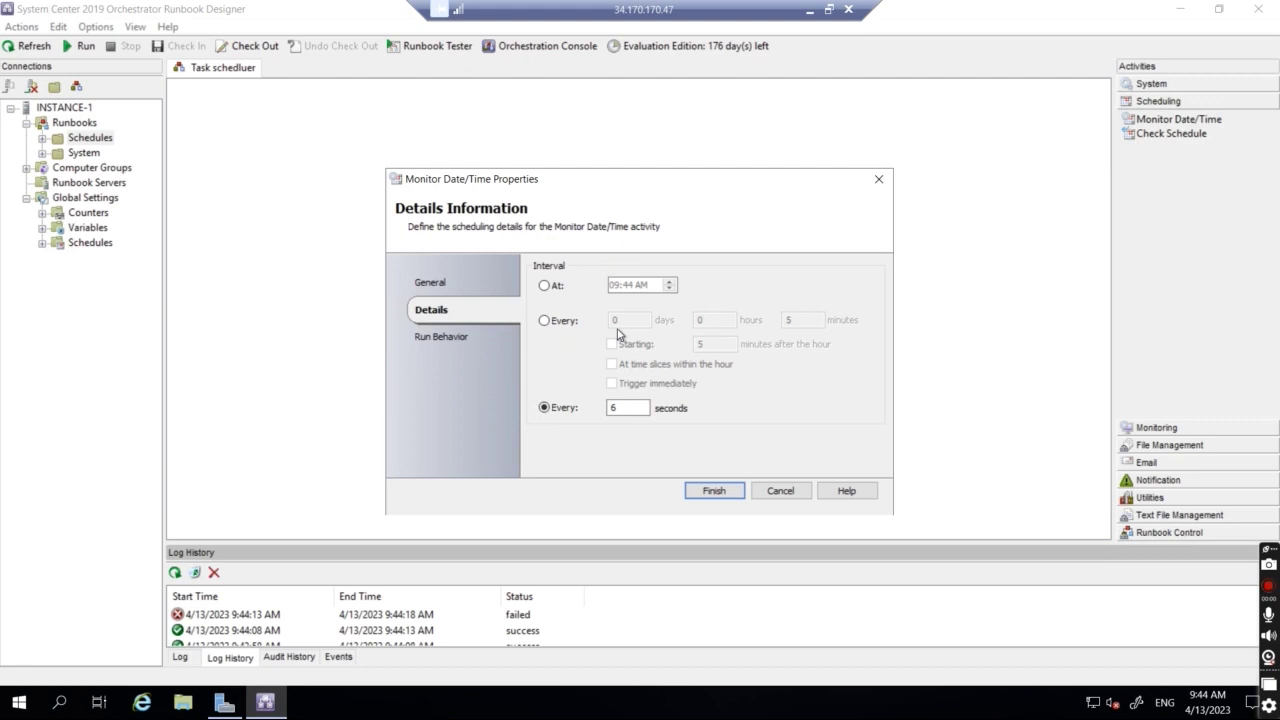
pyautogui.click(779, 491)
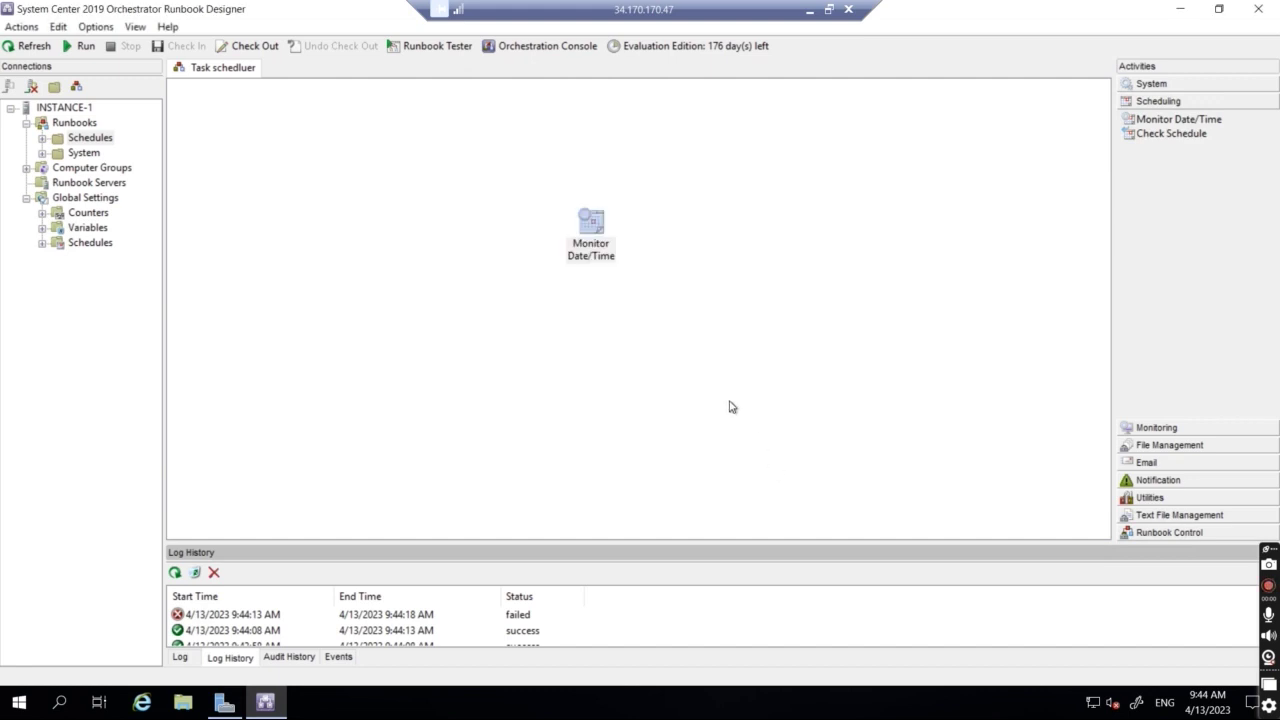
# Create a new runbook in the Schedules folder under Runbooks and name it check schedule
pyautogui.rightClick(64, 138)
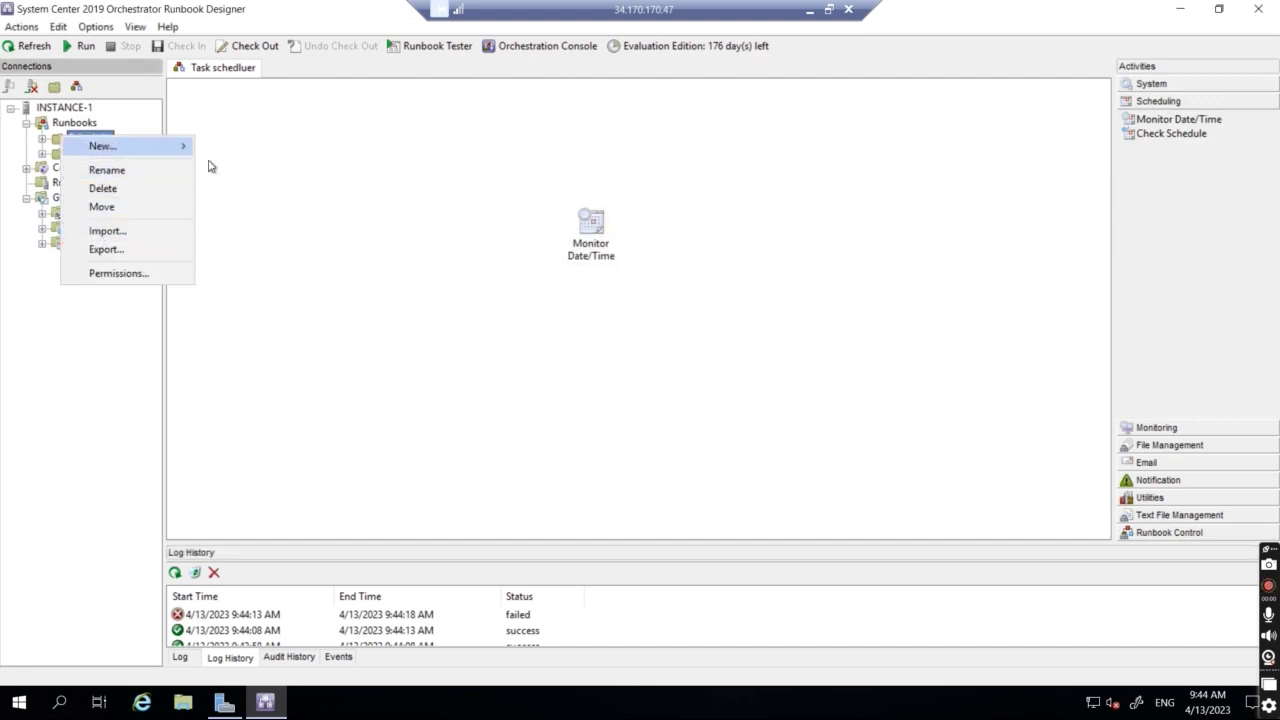
pyautogui.moveTo(170, 146)
pyautogui.click(256, 172)
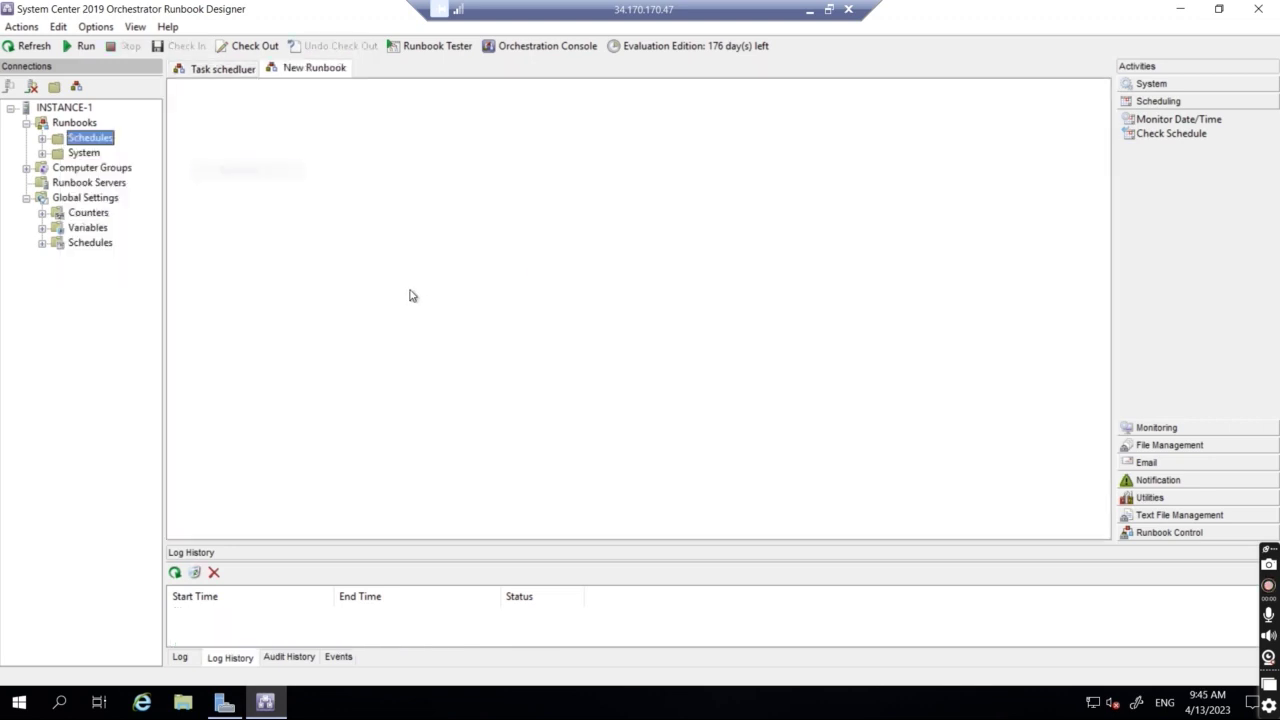
pyautogui.rightClick(300, 71)
pyautogui.click(346, 250)
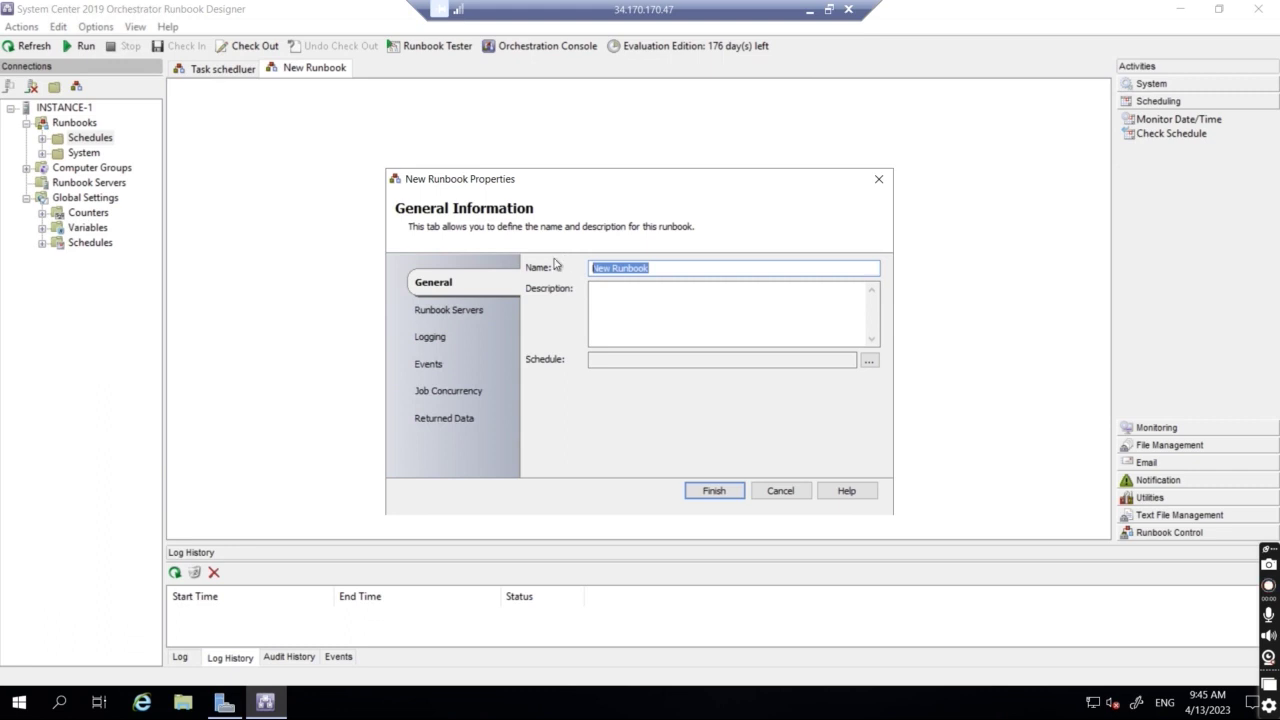
pyautogui.write('check ')
pyautogui.write('schedl')
pyautogui.write('uer')
# Enable storing activity-specific published data for the runbook, save its properties and confirm checking it out
pyautogui.click(430, 336)
pyautogui.click(576, 272)
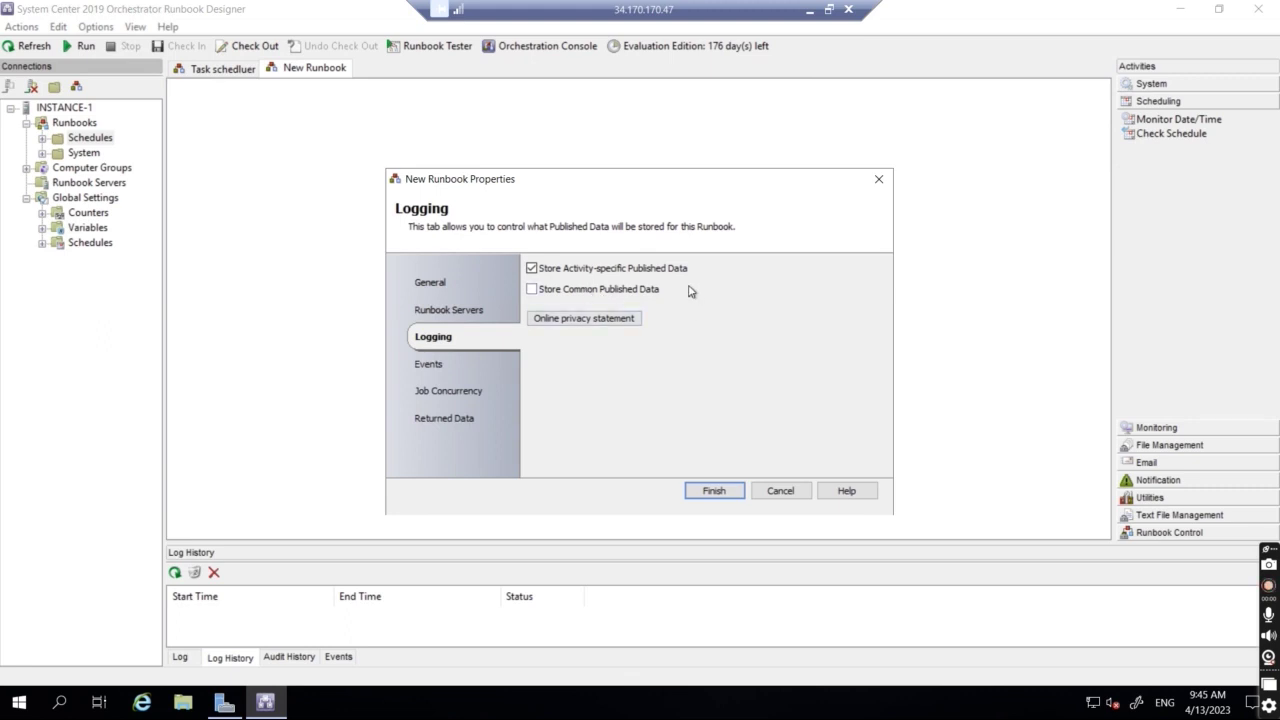
pyautogui.click(710, 490)
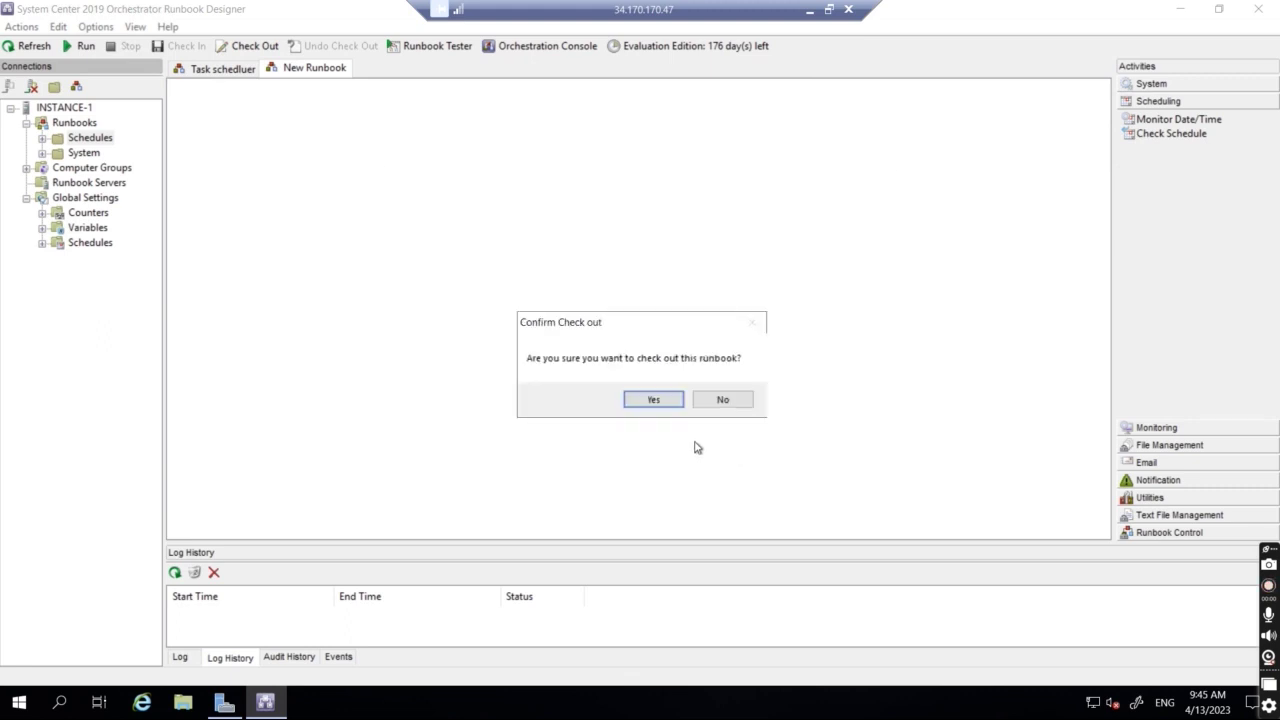
pyautogui.click(651, 400)
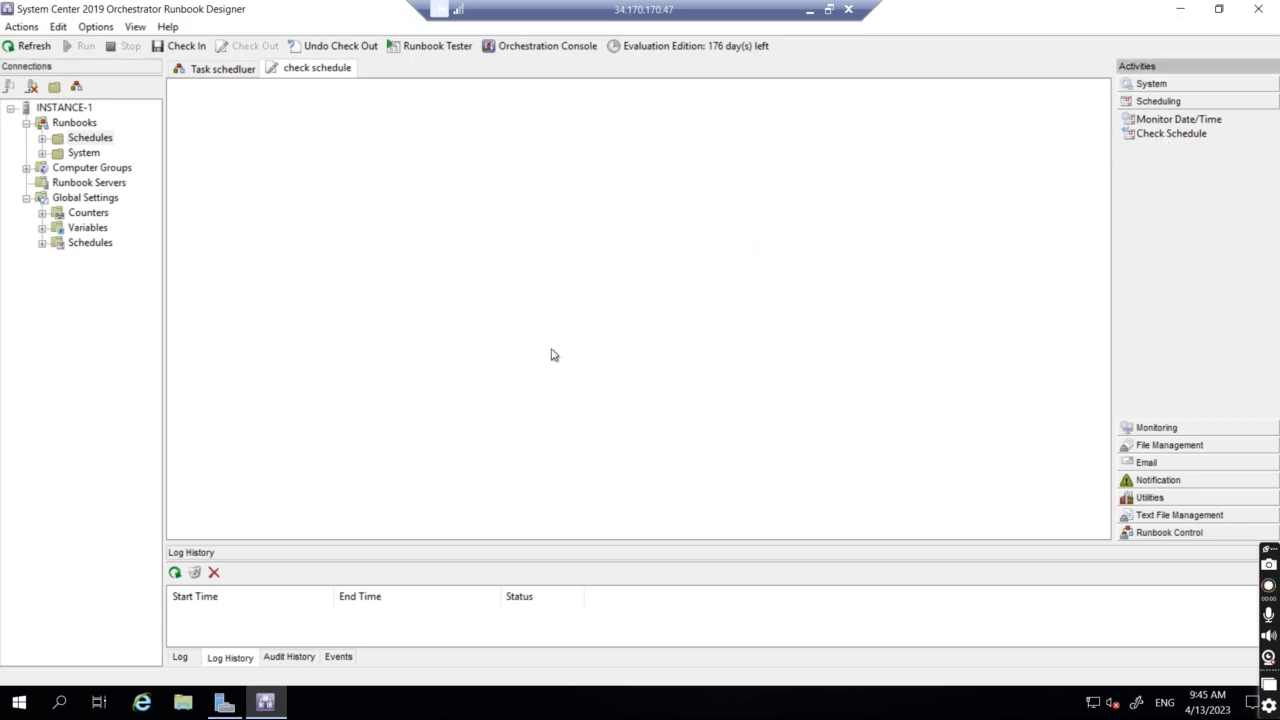
# Add a Check Schedule activity to the runbook and view the selectable schedule templates, leaving its properties without saving changes
pyautogui.doubleClick(655, 290)
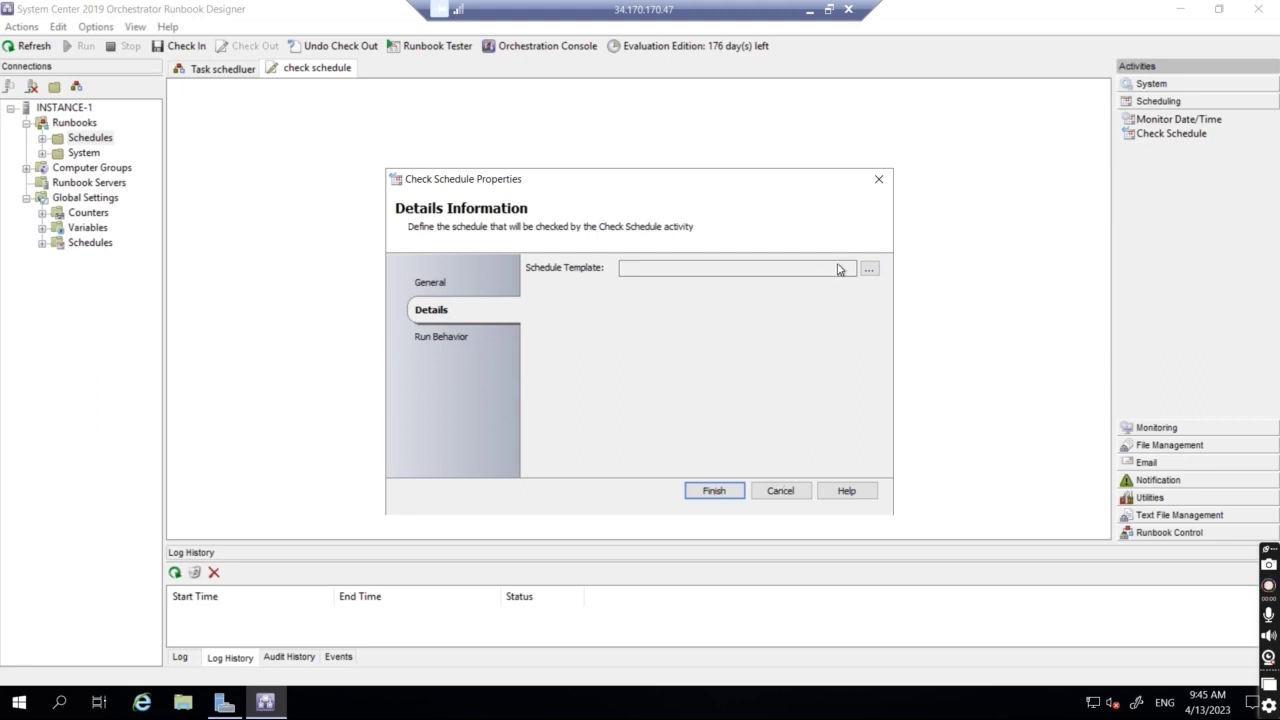
pyautogui.click(867, 272)
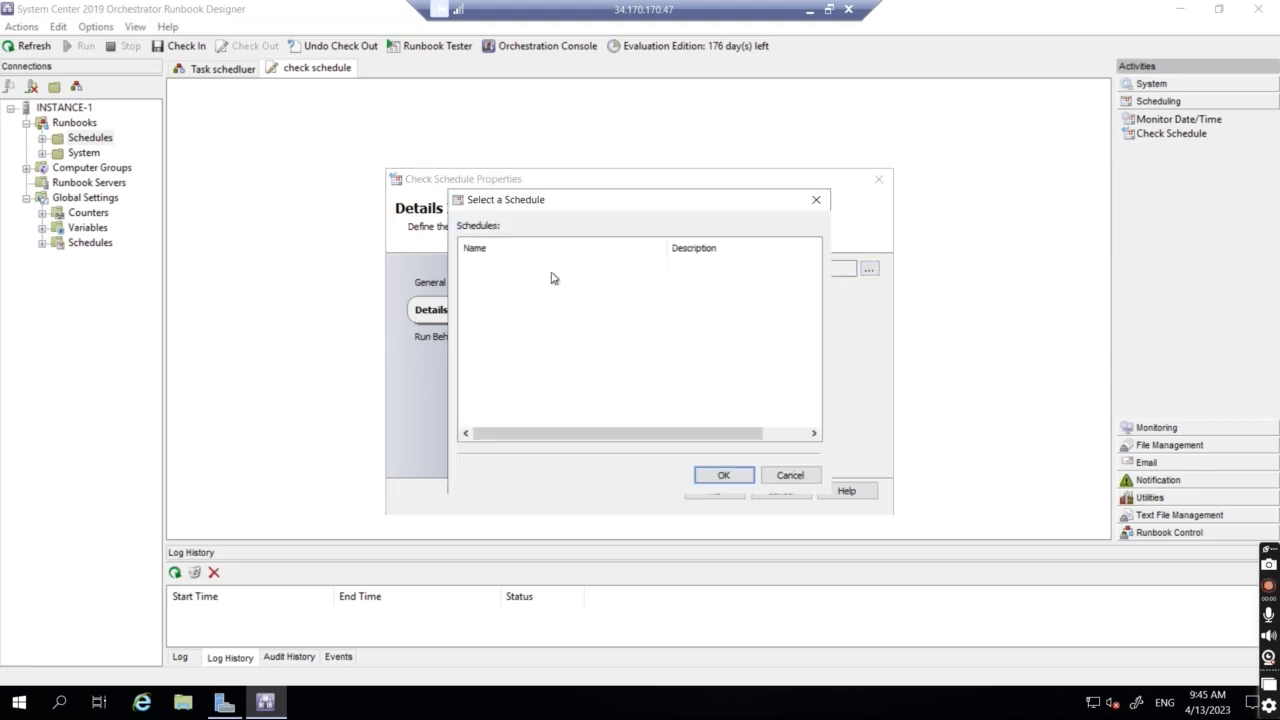
pyautogui.click(789, 475)
pyautogui.click(781, 492)
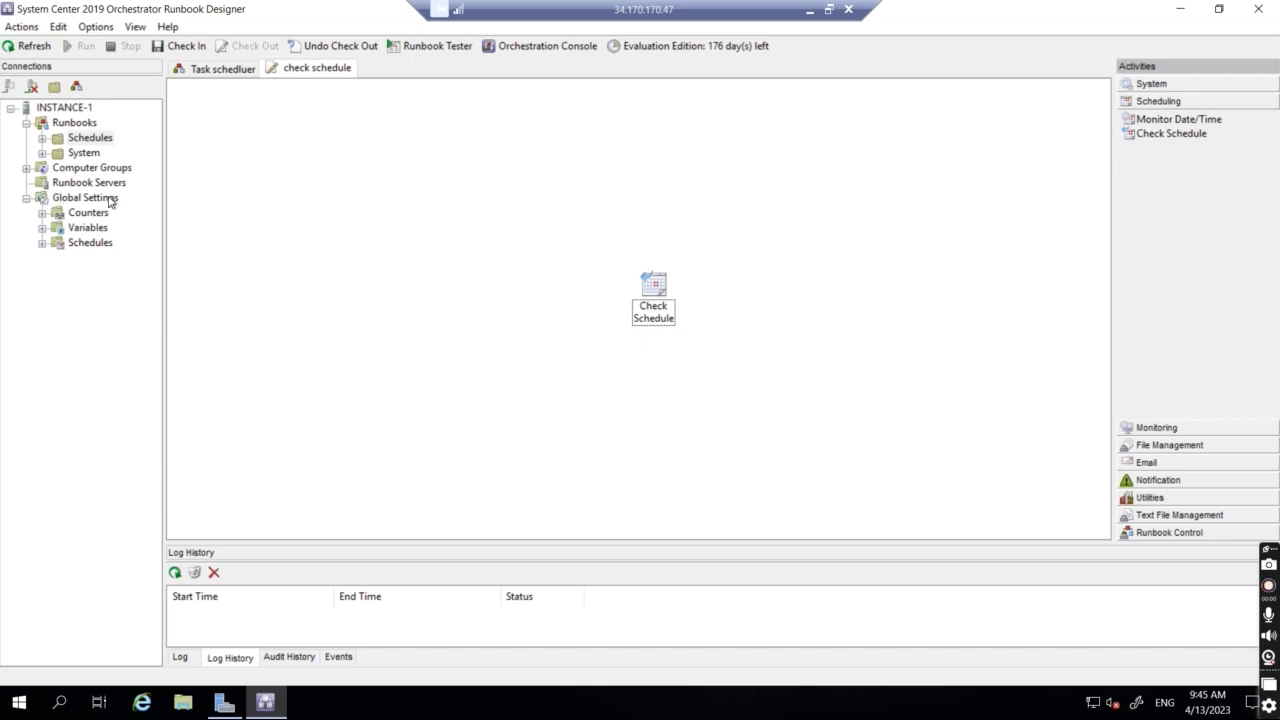
# Start a new schedule under Global Settings and name it TEST TEMP SCHEDULE
pyautogui.rightClick(88, 247)
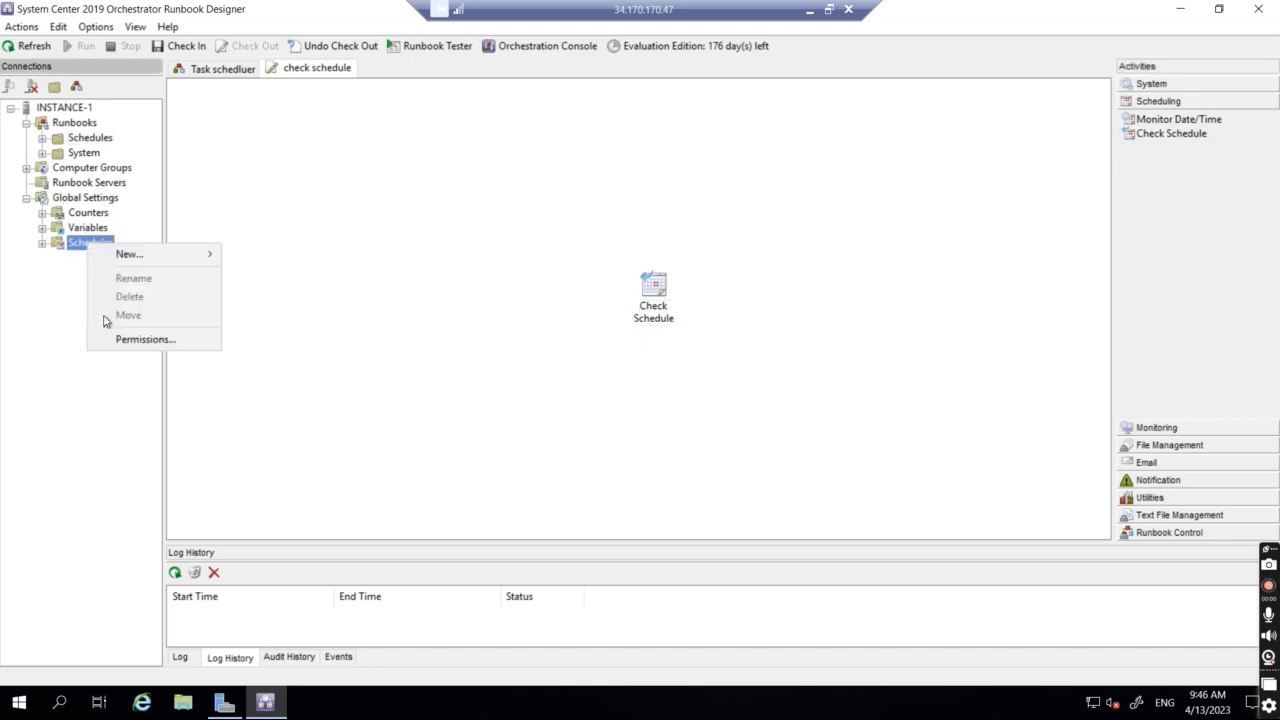
pyautogui.moveTo(141, 259)
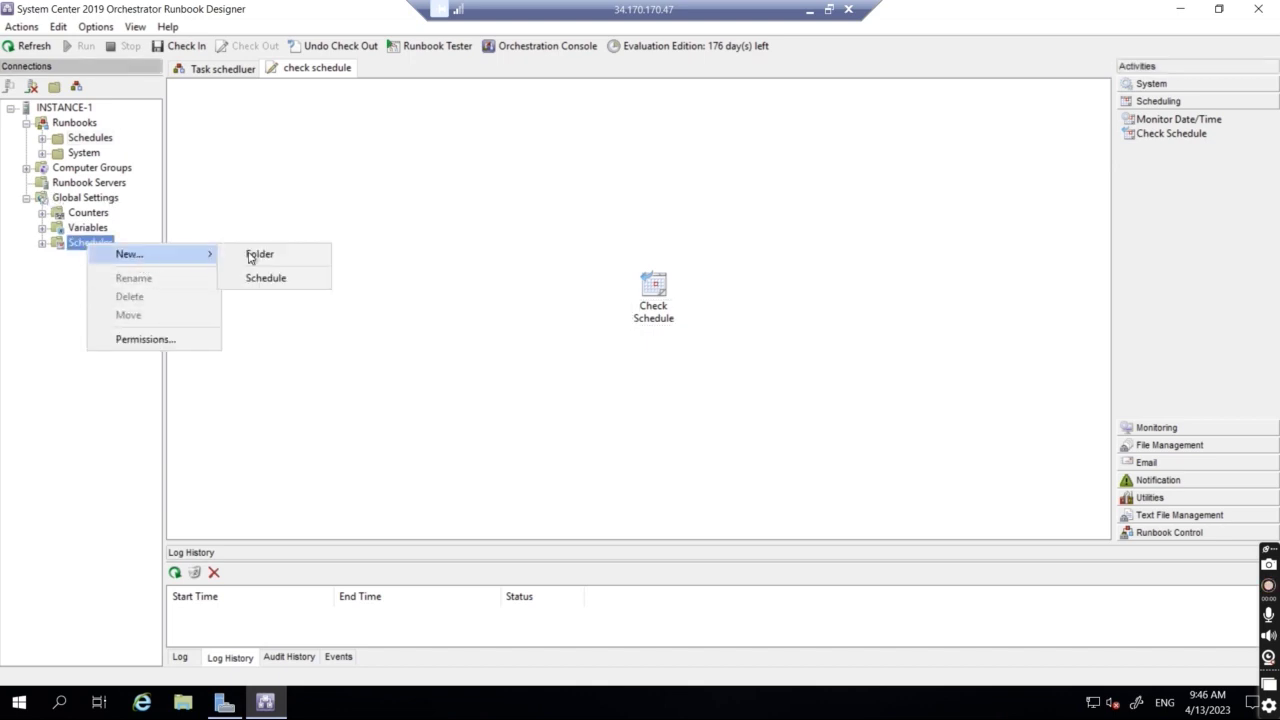
pyautogui.click(266, 281)
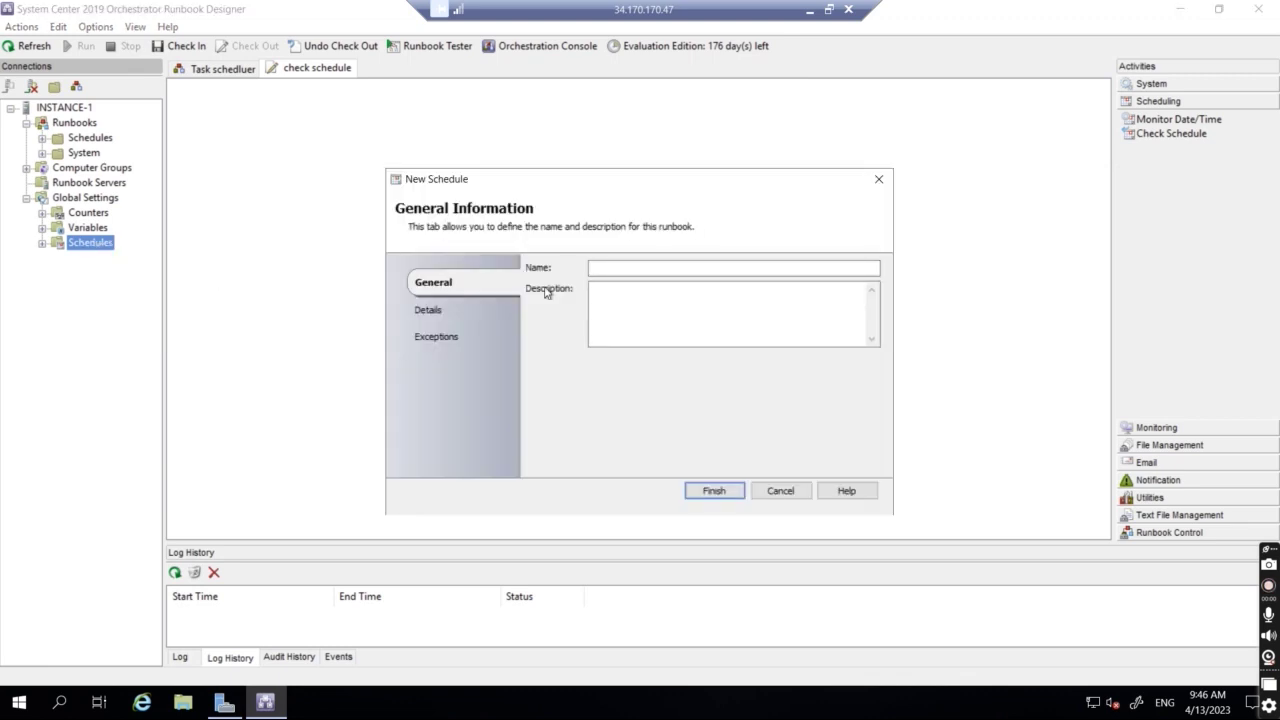
pyautogui.click(599, 266)
pyautogui.write('TEST TEMP SCHEDULE')
# Limit the schedule's days of week to Thursday by clearing Sunday, Monday, Tuesday, Wednesday, Friday and Saturday
pyautogui.click(430, 316)
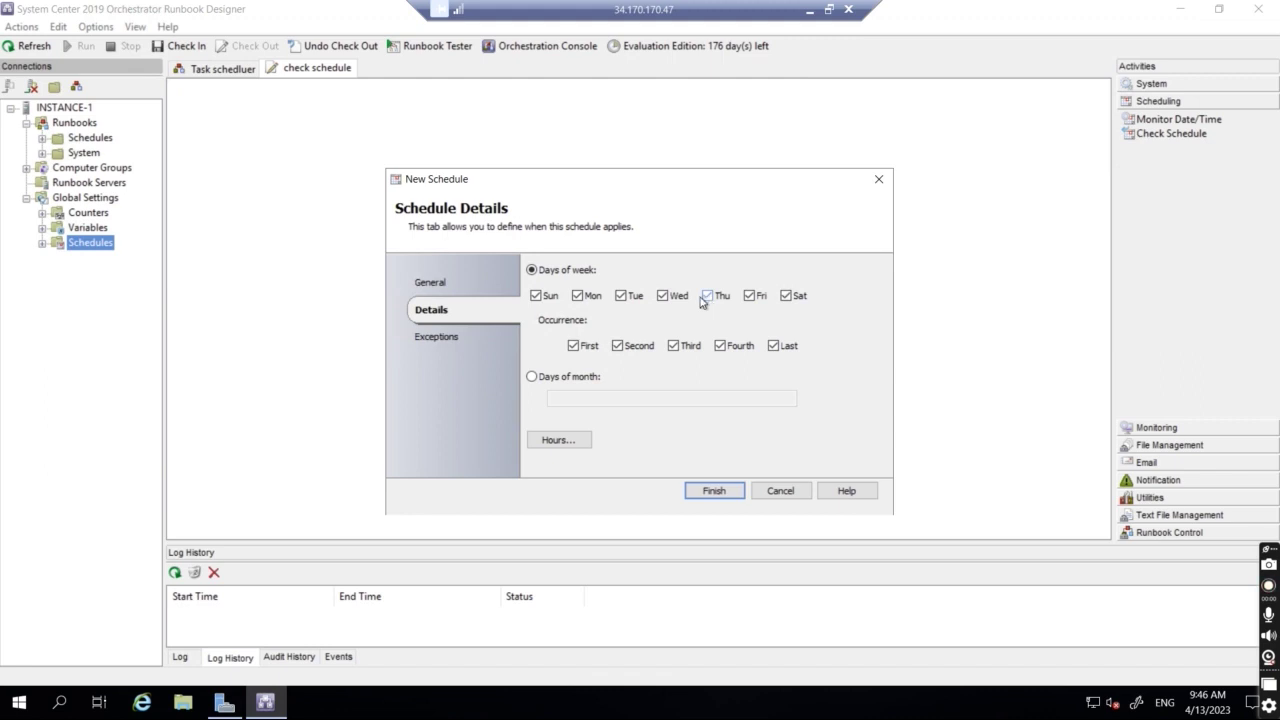
pyautogui.click(560, 303)
pyautogui.click(578, 297)
pyautogui.click(621, 297)
pyautogui.click(750, 297)
pyautogui.click(784, 299)
# Try the days-of-month option and deny Friday 2:00 AM to 5:00 AM in the schedule hours, then cancel the hour changes
pyautogui.click(532, 378)
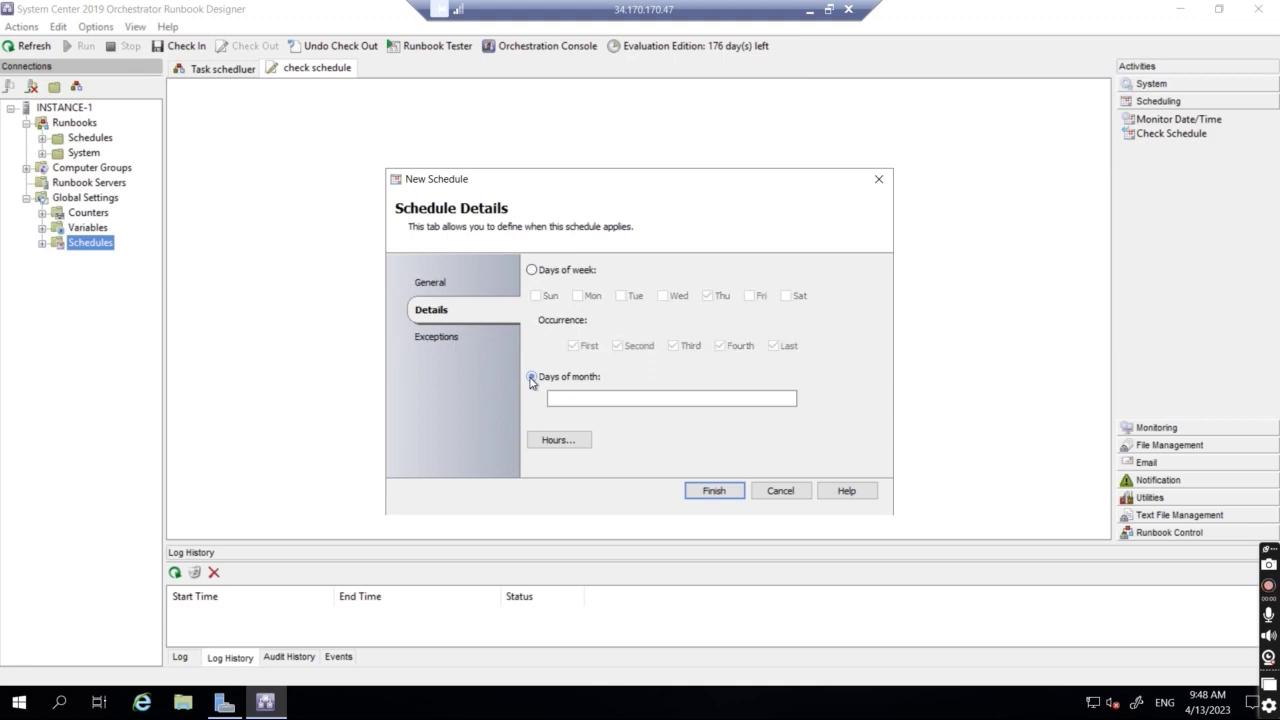
pyautogui.click(553, 440)
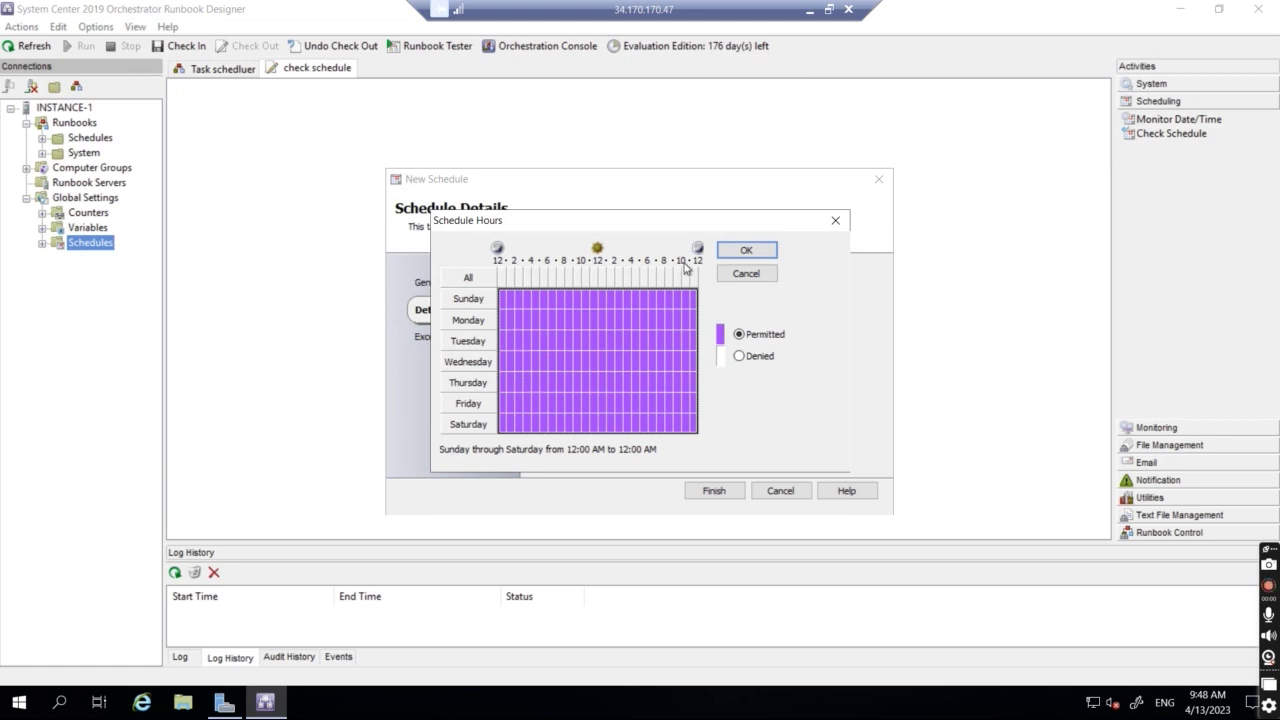
pyautogui.click(518, 401)
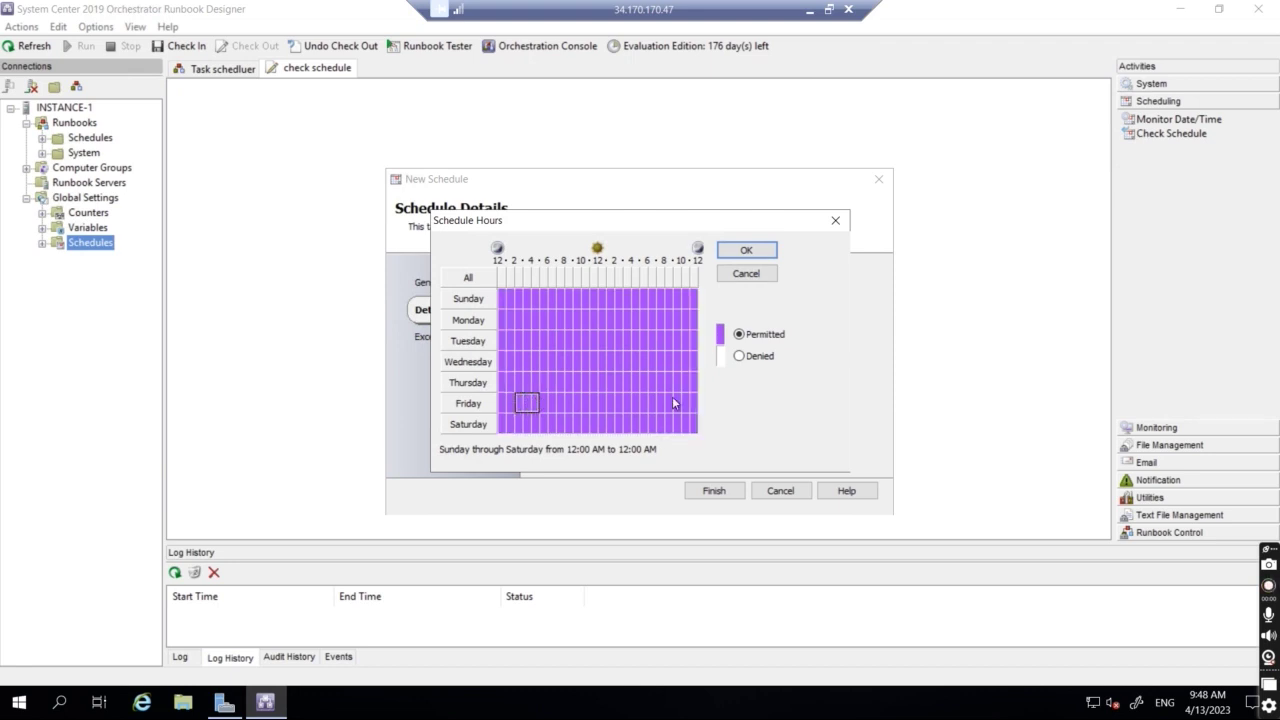
pyautogui.click(739, 356)
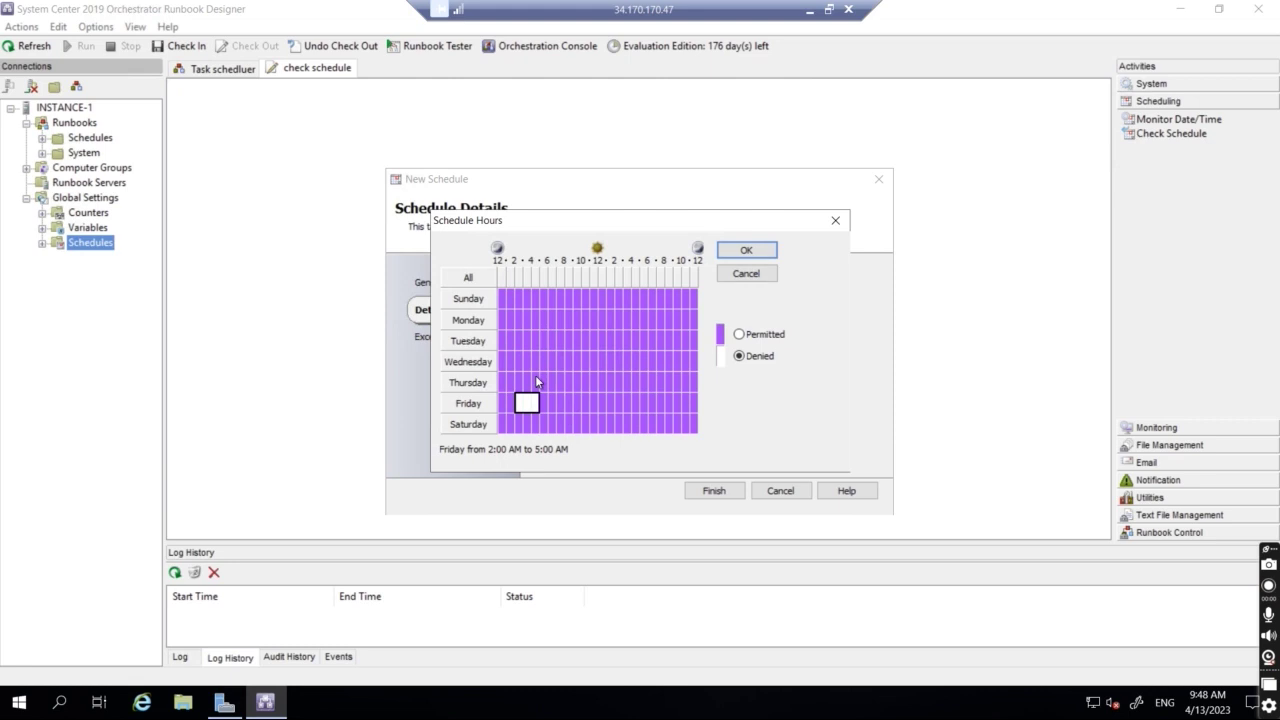
pyautogui.moveTo(542, 375); pyautogui.dragTo(542, 375)
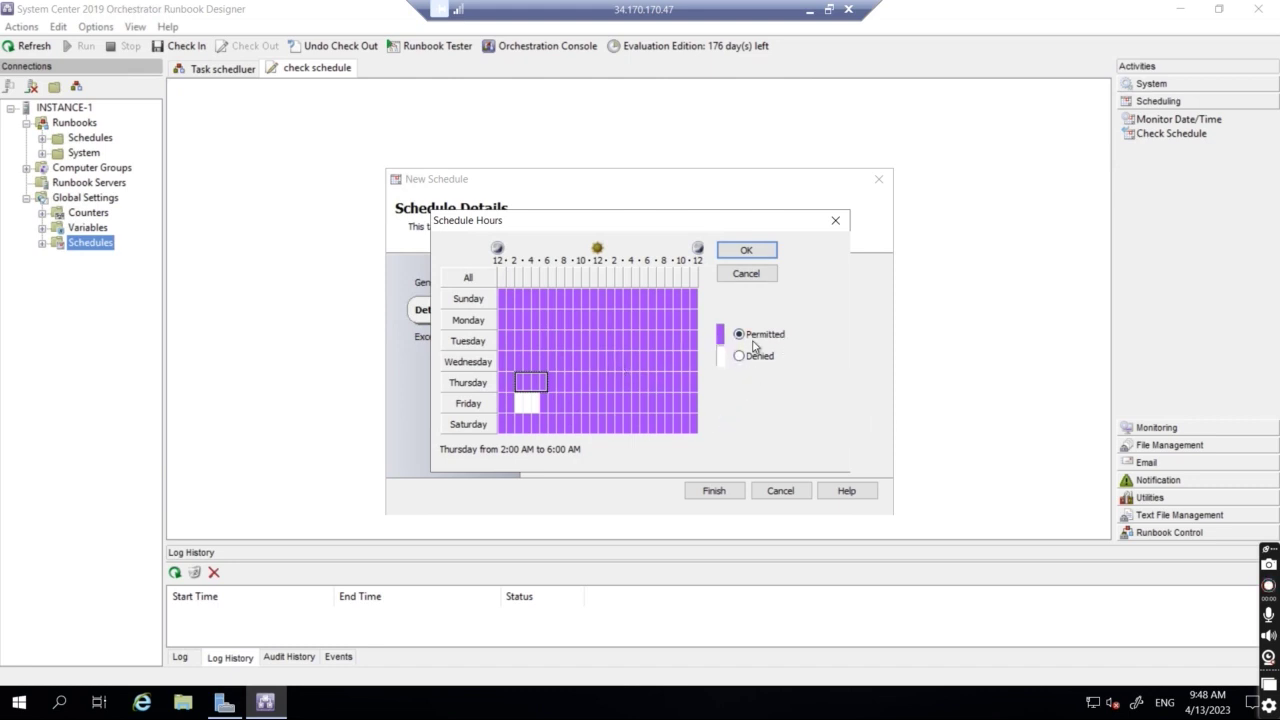
pyautogui.click(747, 276)
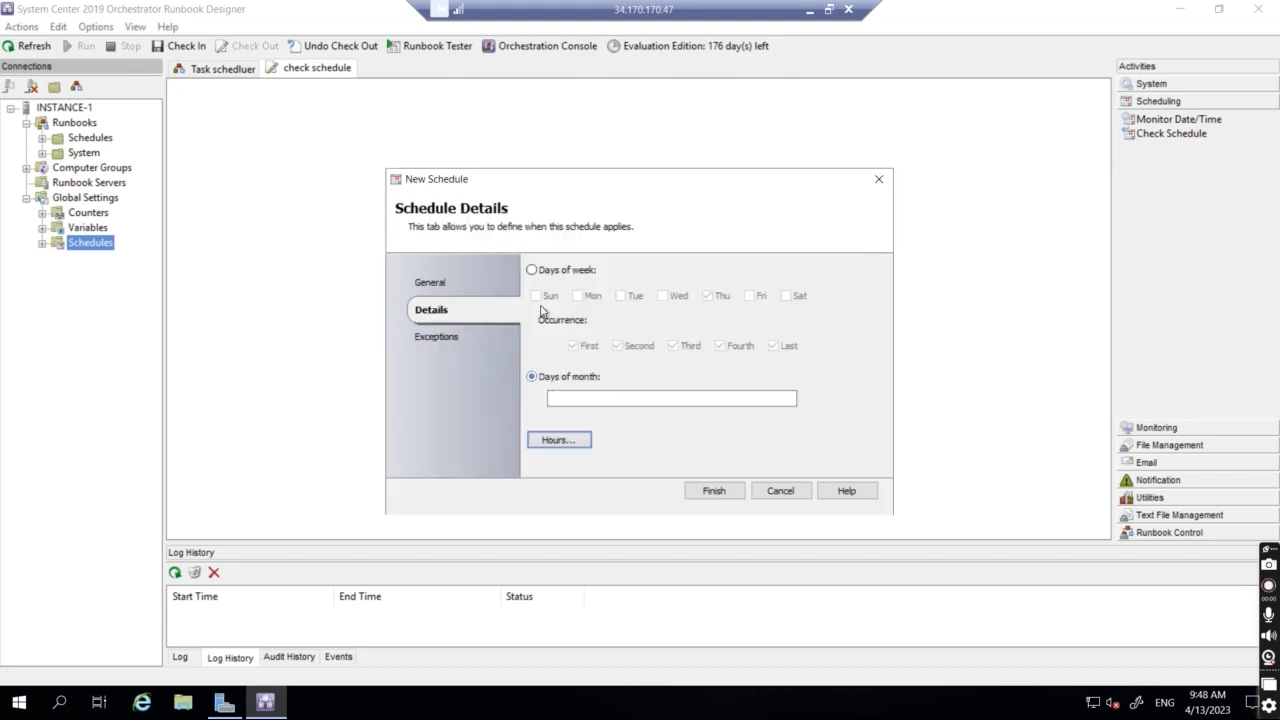
# Apply the schedule by days of week and save it
pyautogui.click(532, 270)
pyautogui.click(709, 490)
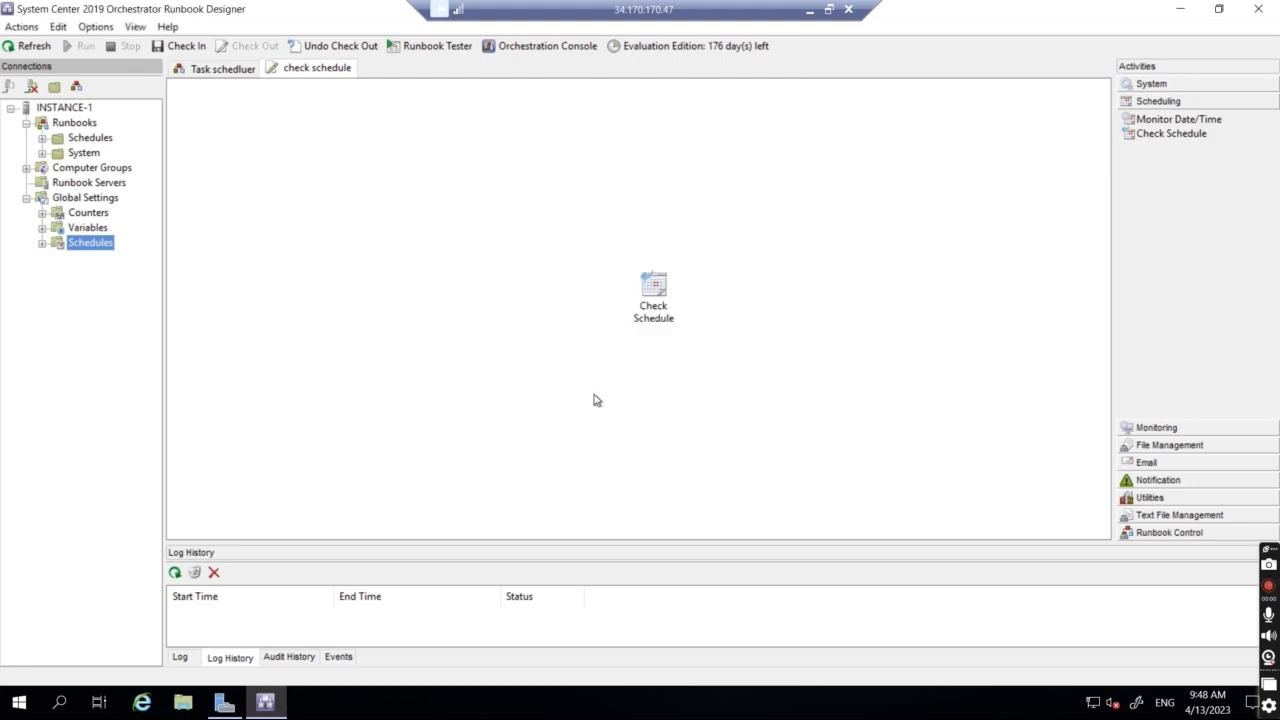
# Check in and run the check schedule runbook, and review its log and log history
pyautogui.click(172, 46)
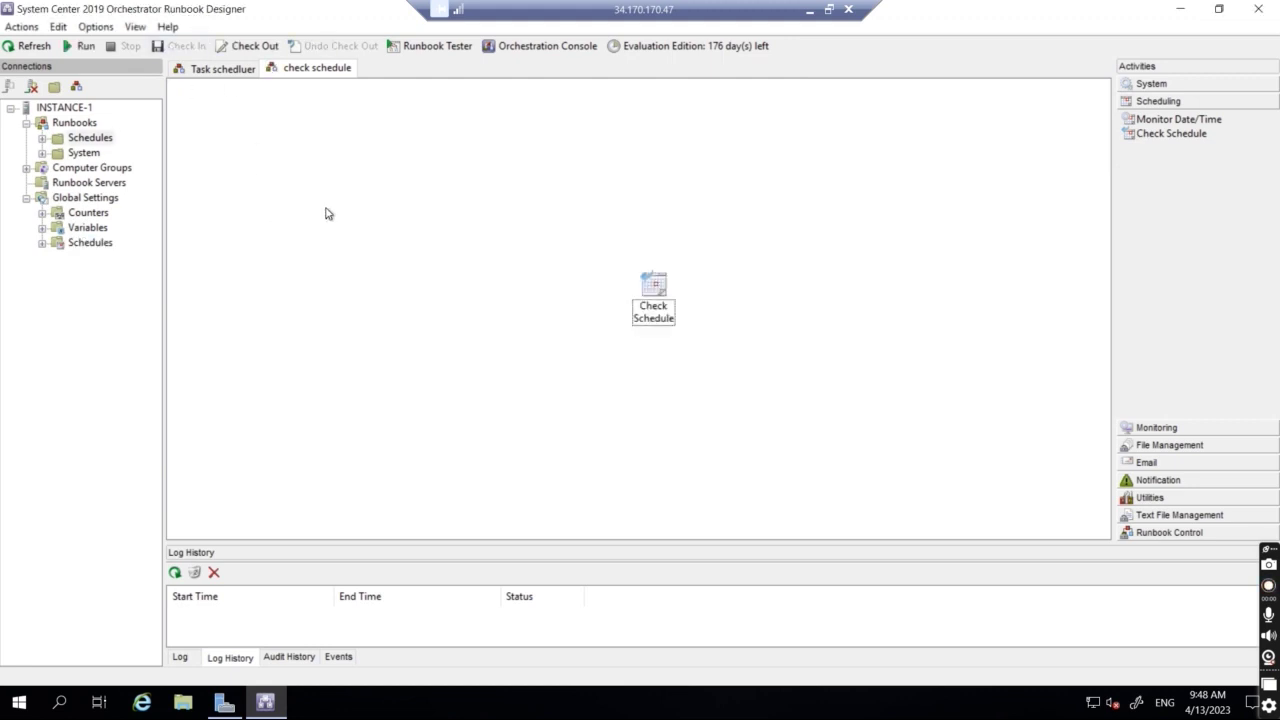
pyautogui.click(180, 658)
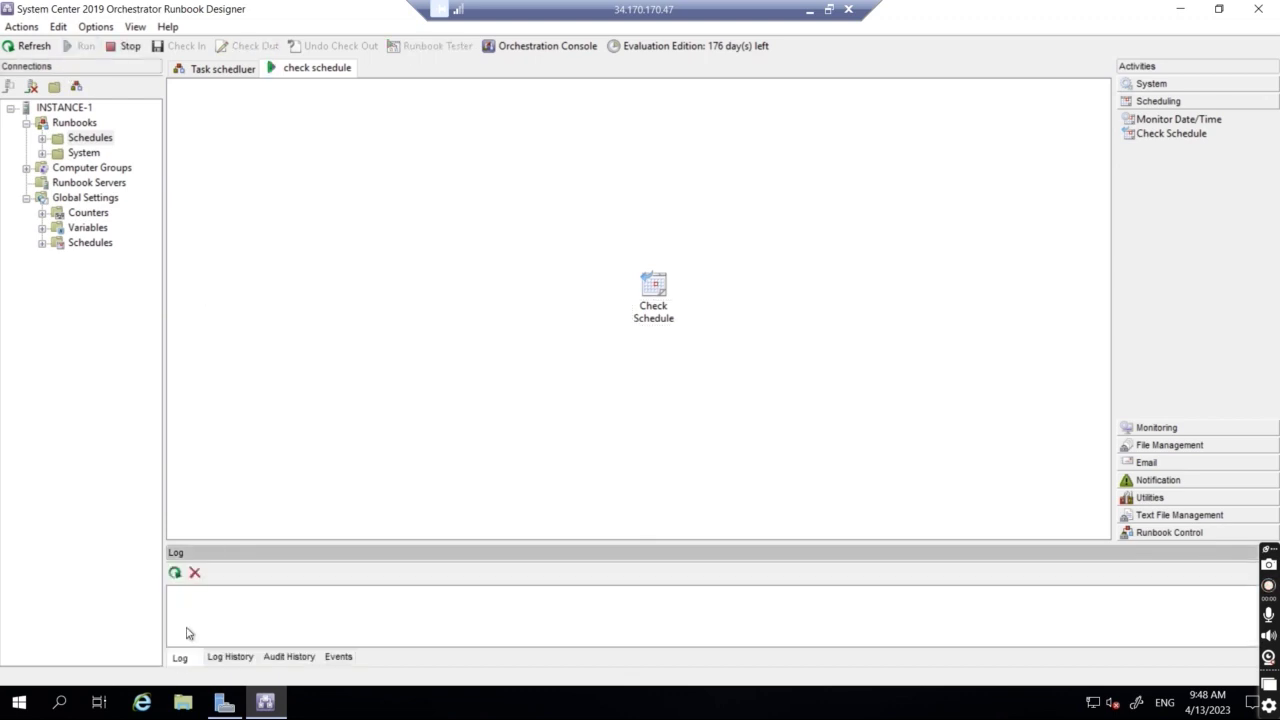
pyautogui.click(230, 657)
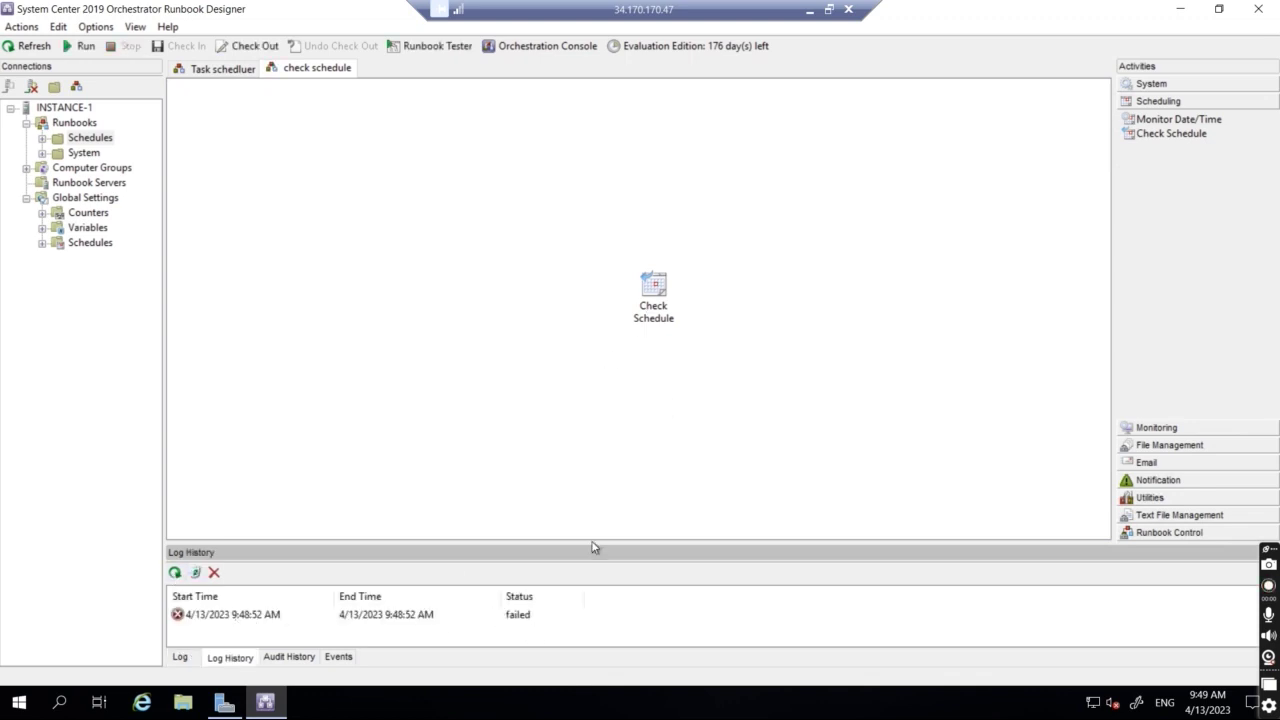
# Set the Check Schedule activity's schedule template to TEST TEMP SCHEDULE, save it and confirm checking out the runbook
pyautogui.doubleClick(652, 296)
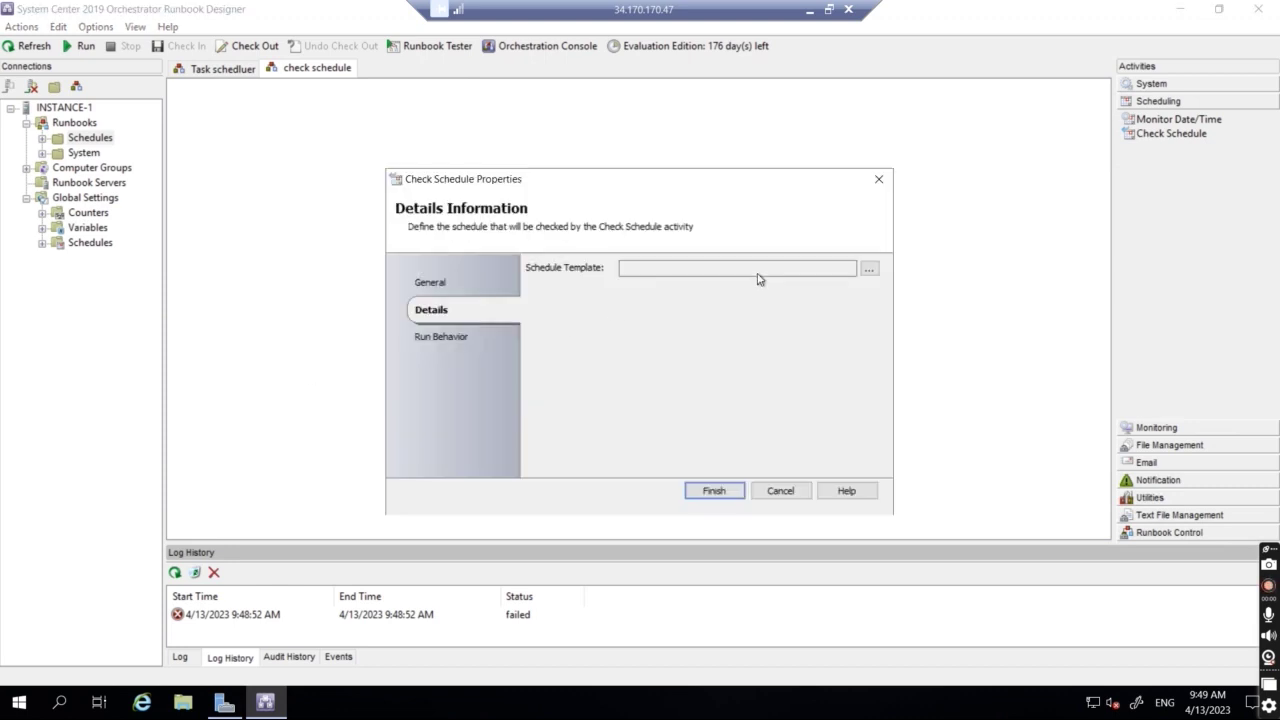
pyautogui.click(870, 269)
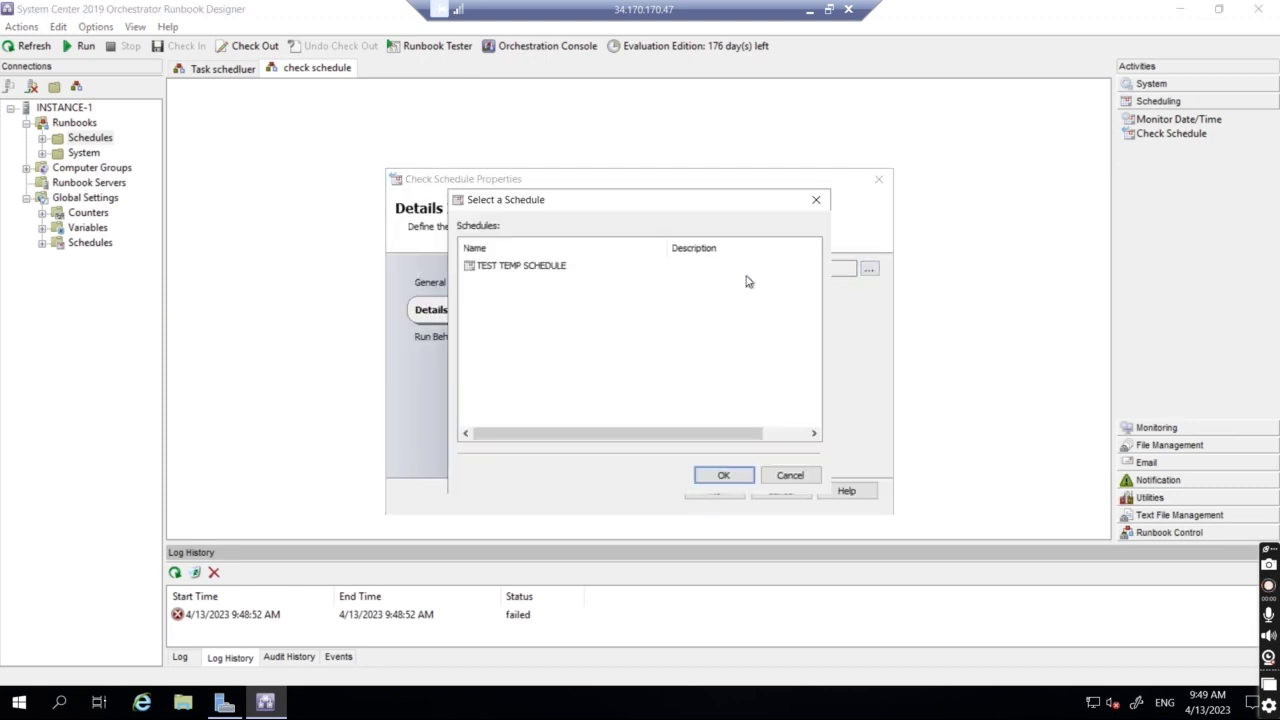
pyautogui.doubleClick(538, 271)
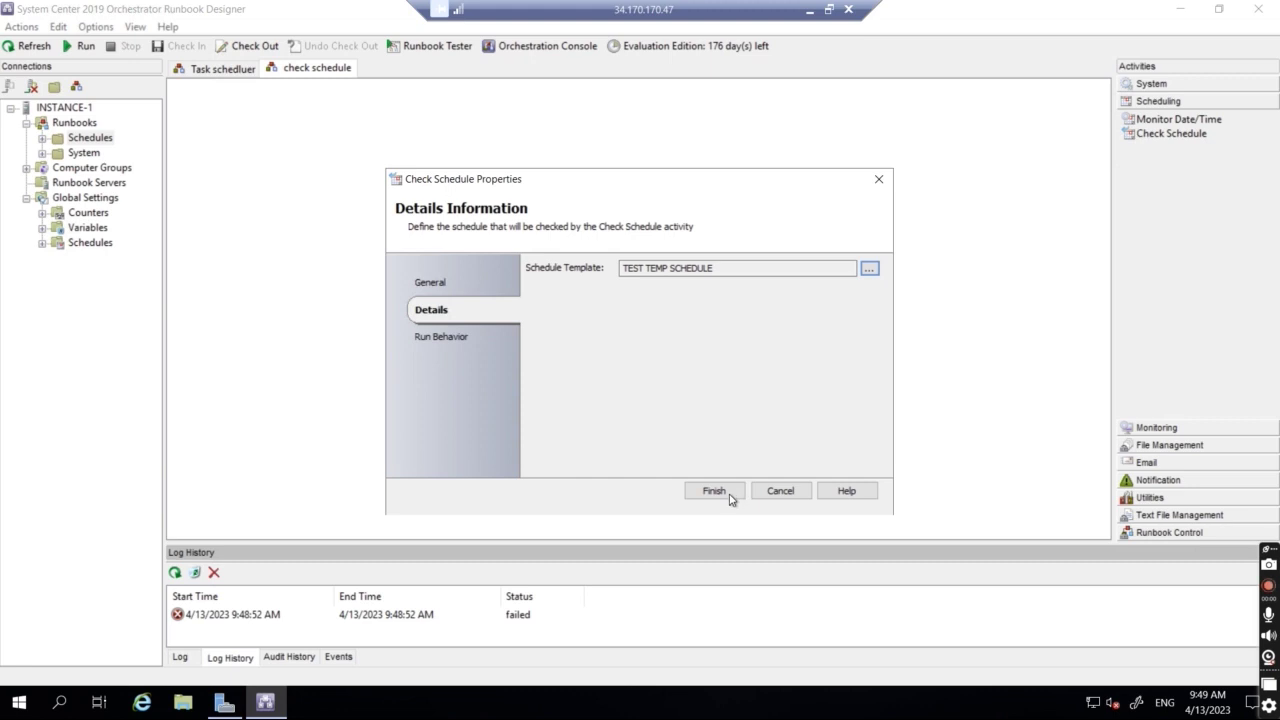
pyautogui.click(714, 491)
pyautogui.click(642, 400)
# Check in the check schedule runbook, run it again and view its log and log history
pyautogui.click(186, 45)
pyautogui.click(72, 49)
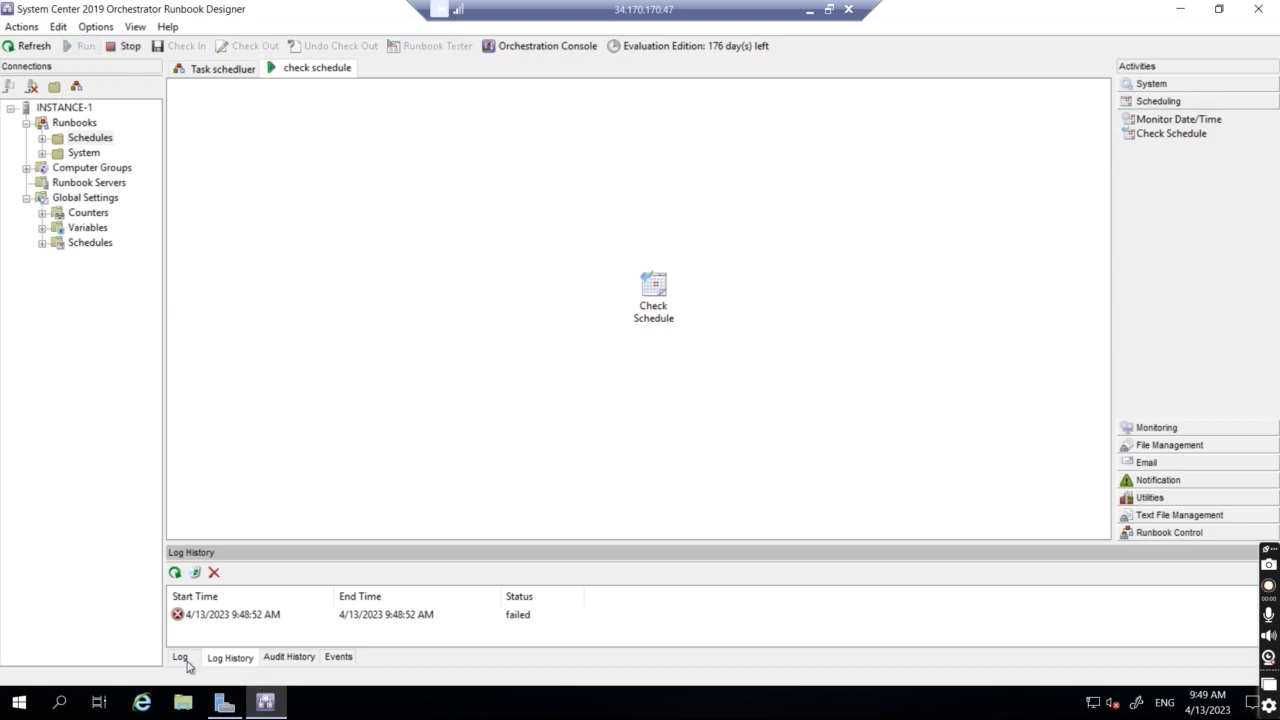
pyautogui.click(181, 658)
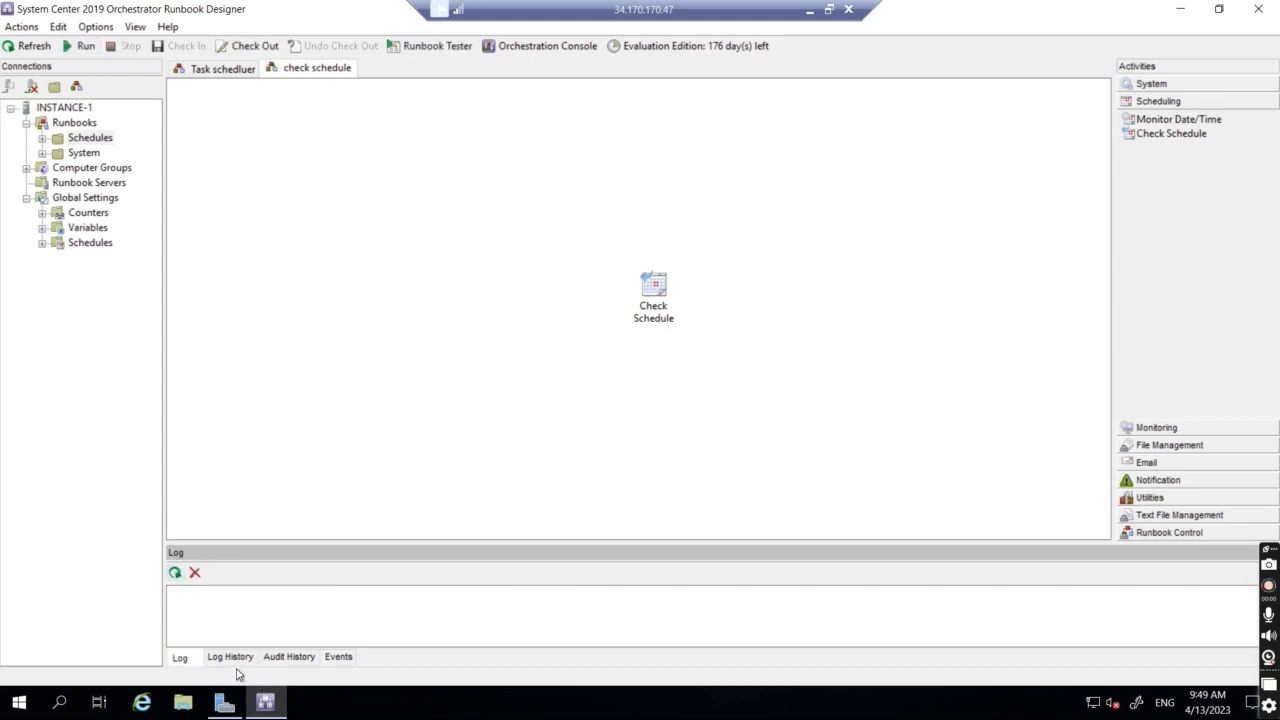
pyautogui.click(236, 658)
# Open the Check Schedule activity's details from the latest run and display its Conforms to schedule published data
pyautogui.doubleClick(225, 621)
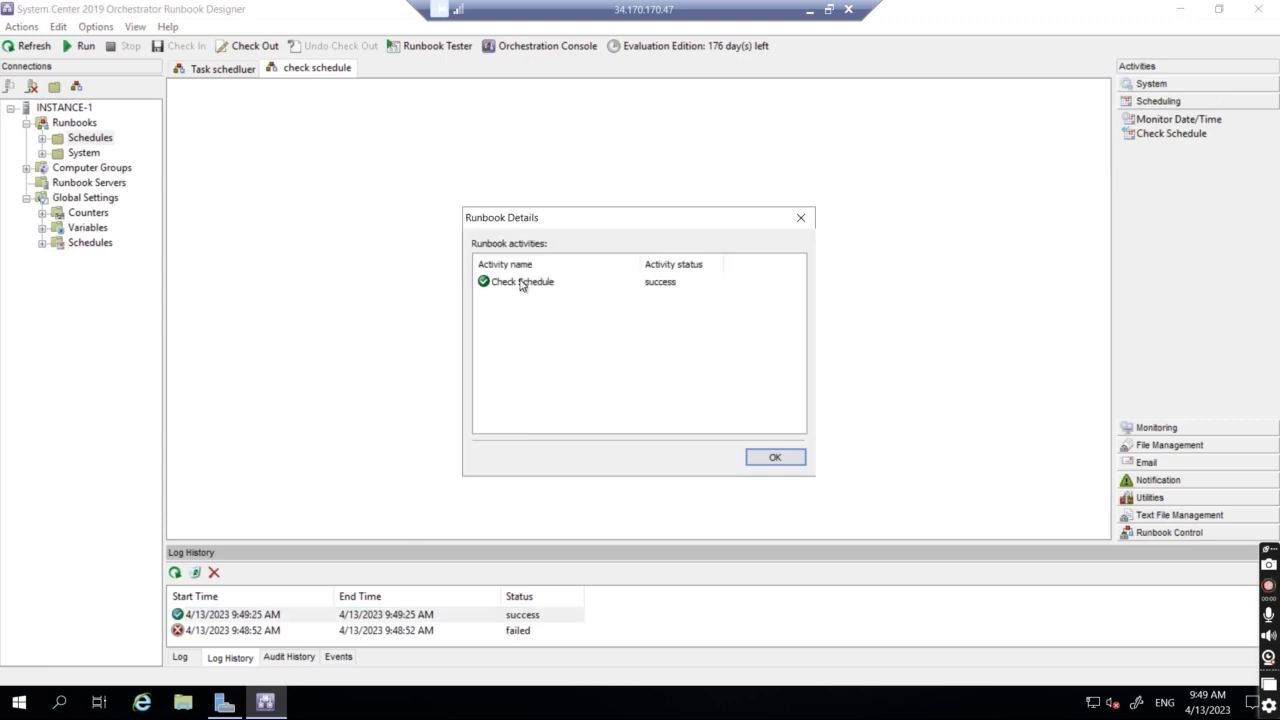
pyautogui.doubleClick(522, 286)
pyautogui.click(609, 351)
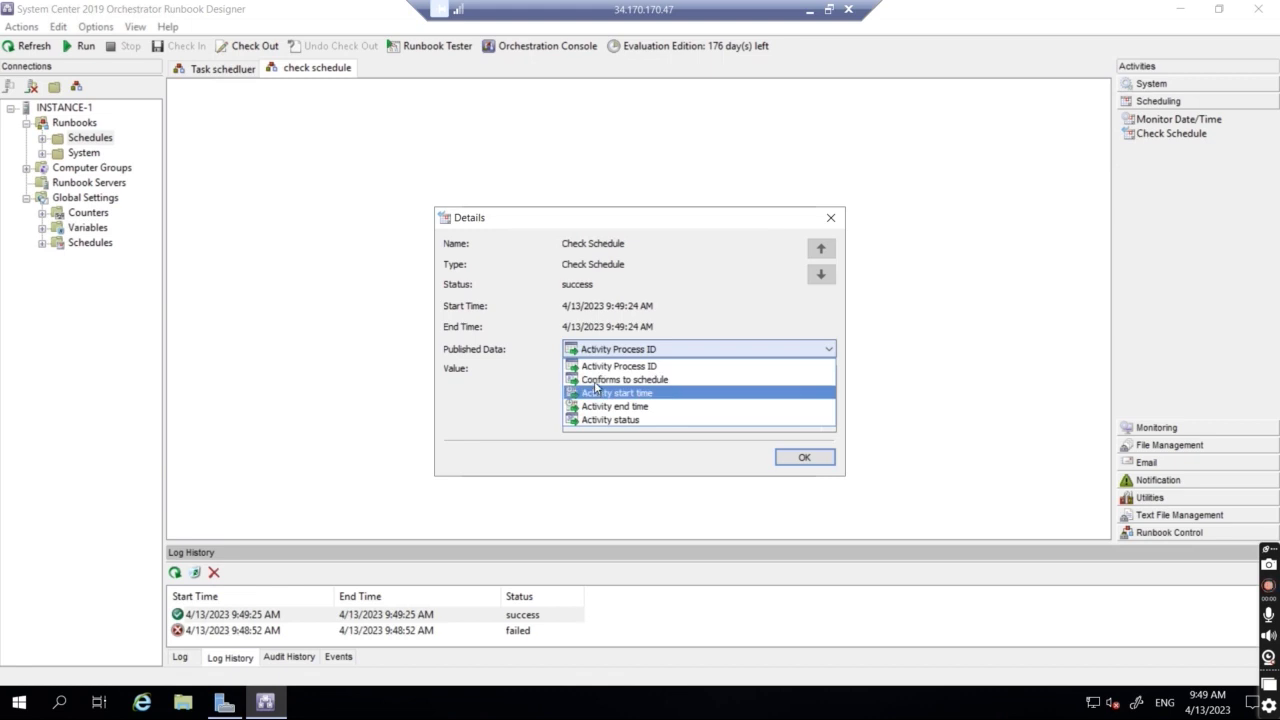
pyautogui.click(612, 381)
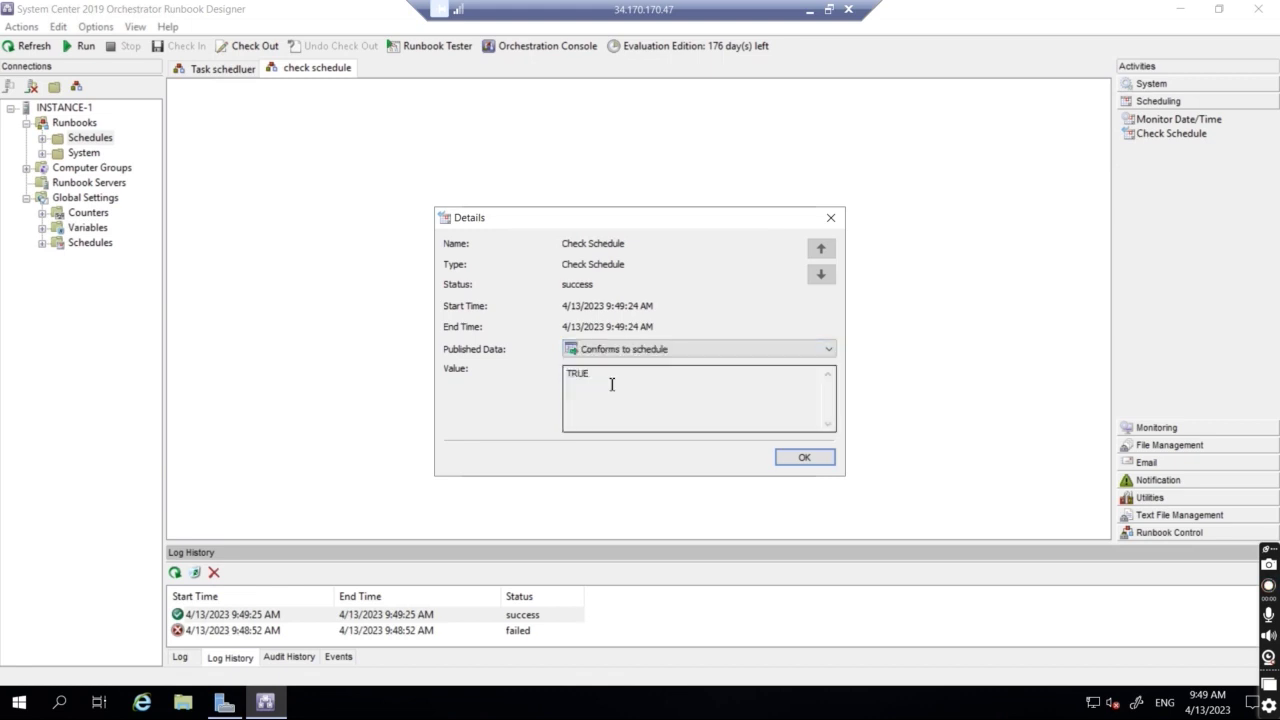